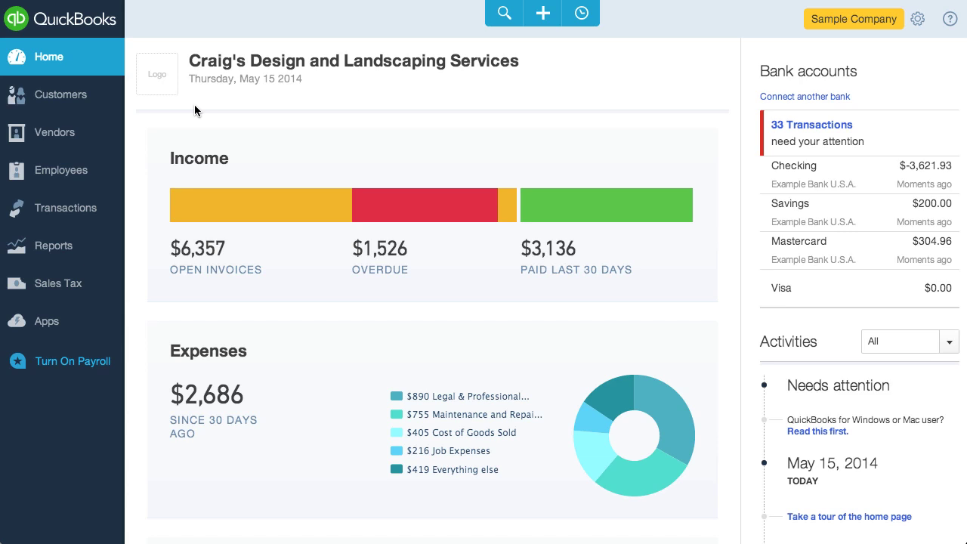
Open the Customers list, check Sales transactions, then return to Customers
click(86, 103)
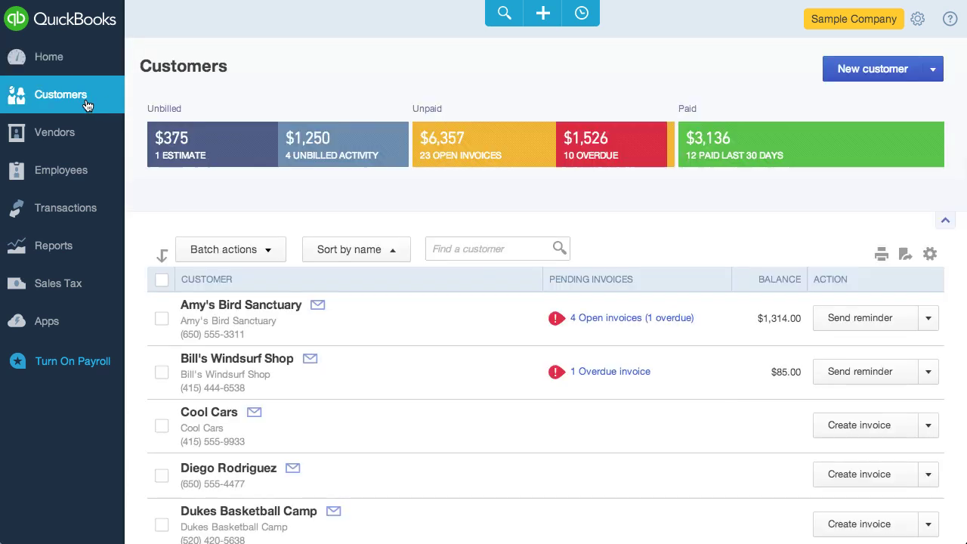
click(95, 207)
click(89, 265)
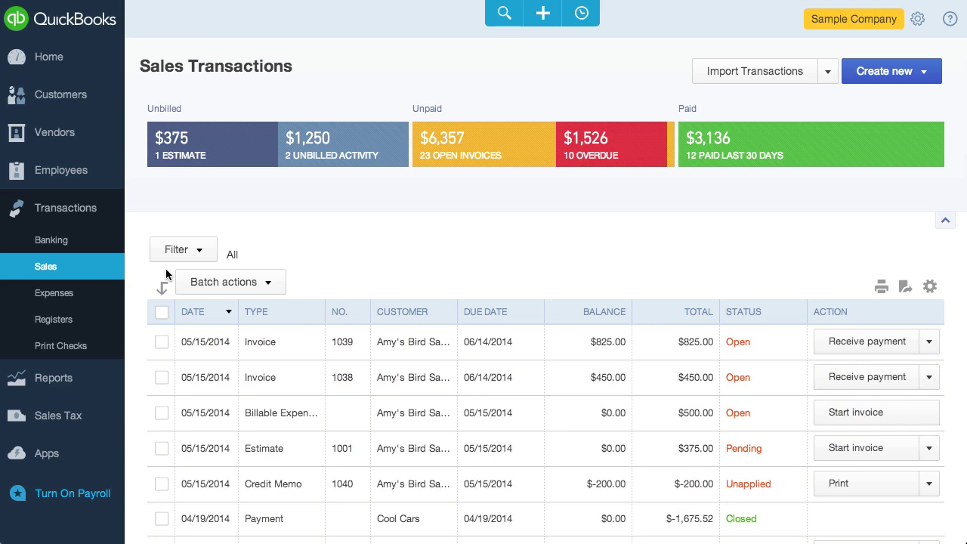
click(121, 98)
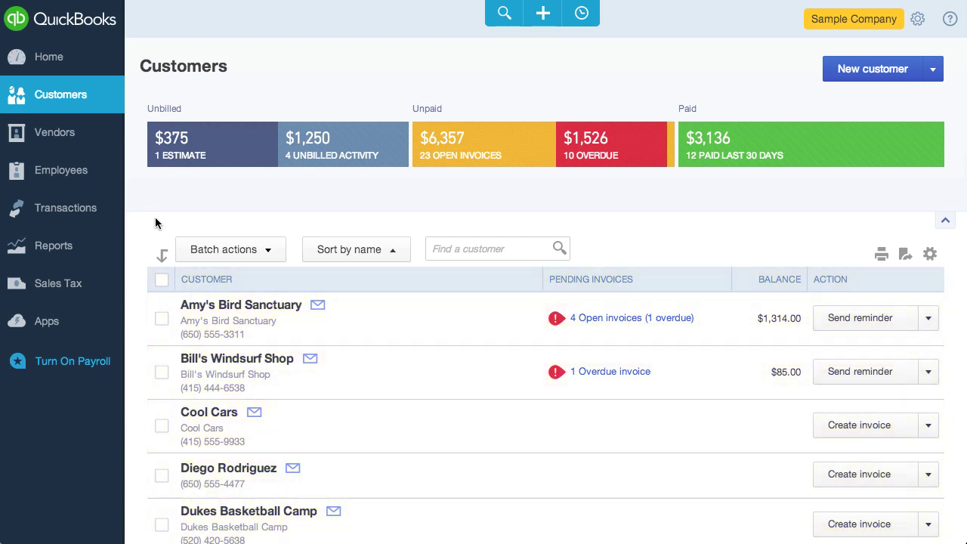
Open Amy's Bird Sanctuary's customer page and scroll through its transaction history
click(239, 308)
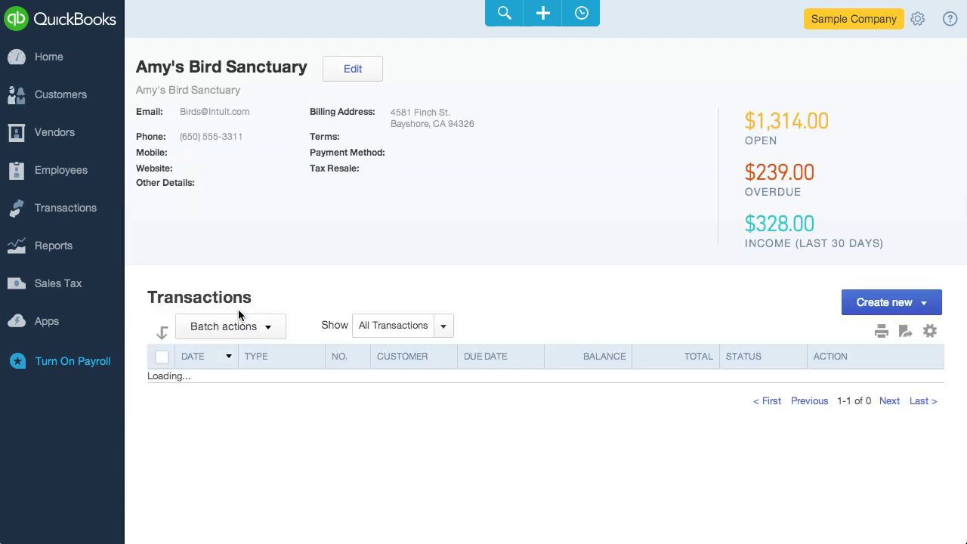
scroll(238, 309, down, 5)
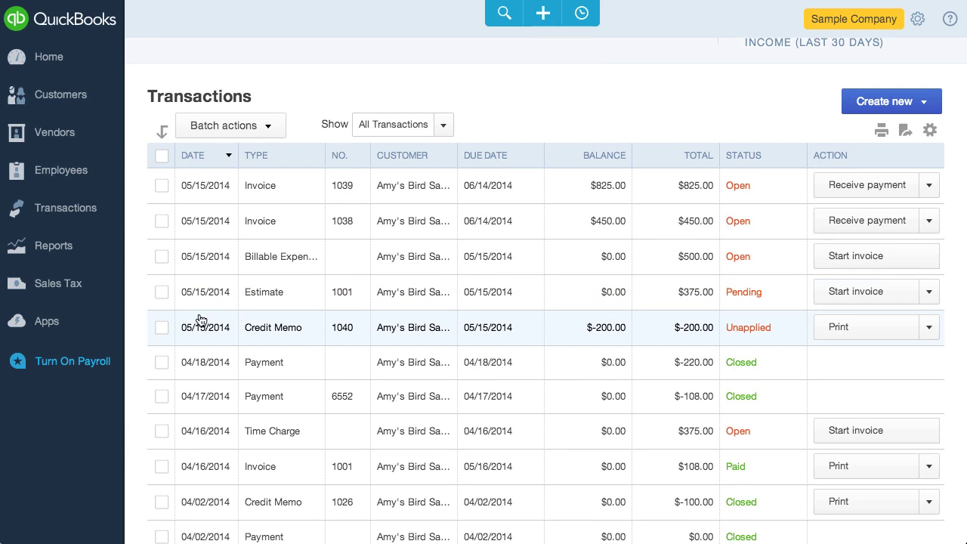
scroll(200, 320, up, 5)
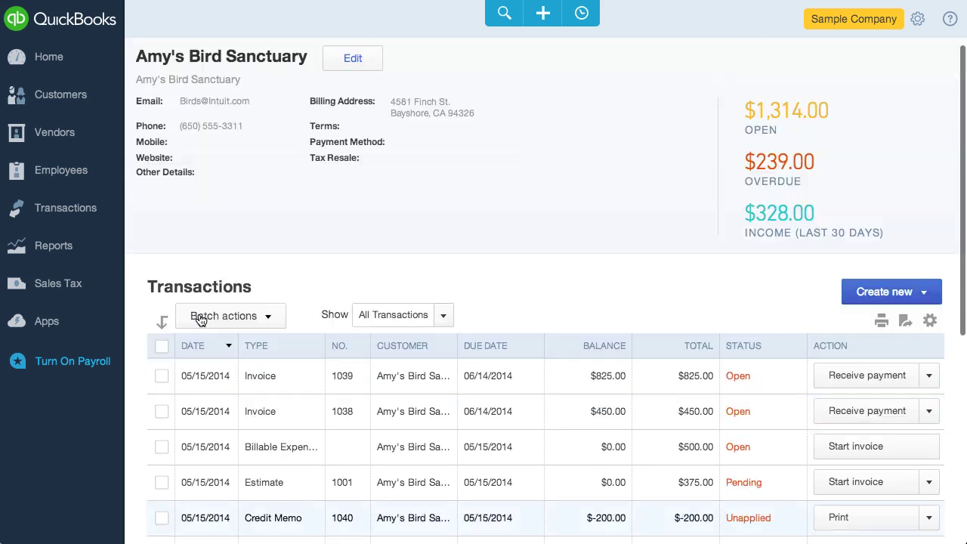
Go to Sales transactions and filter the table to the 23 open invoices
mouse_move(93, 220)
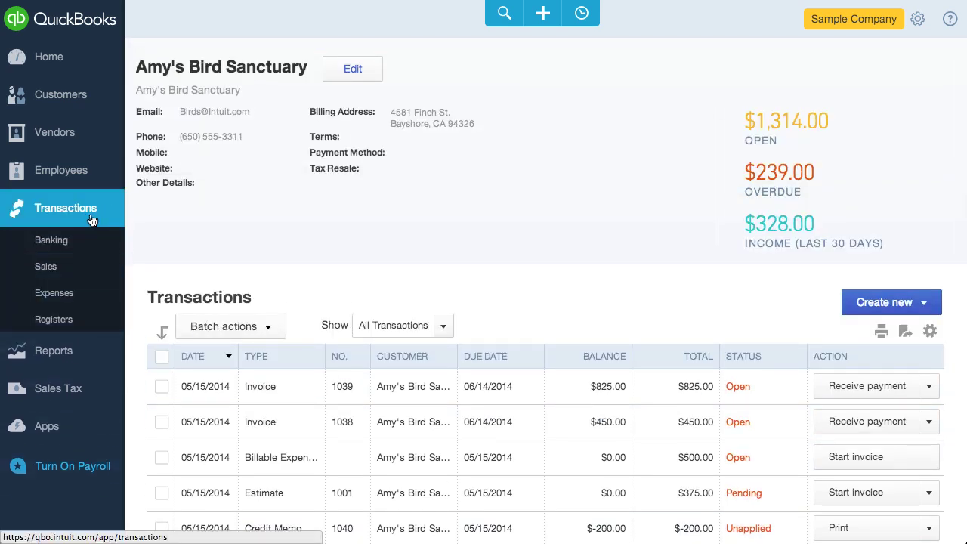
click(46, 265)
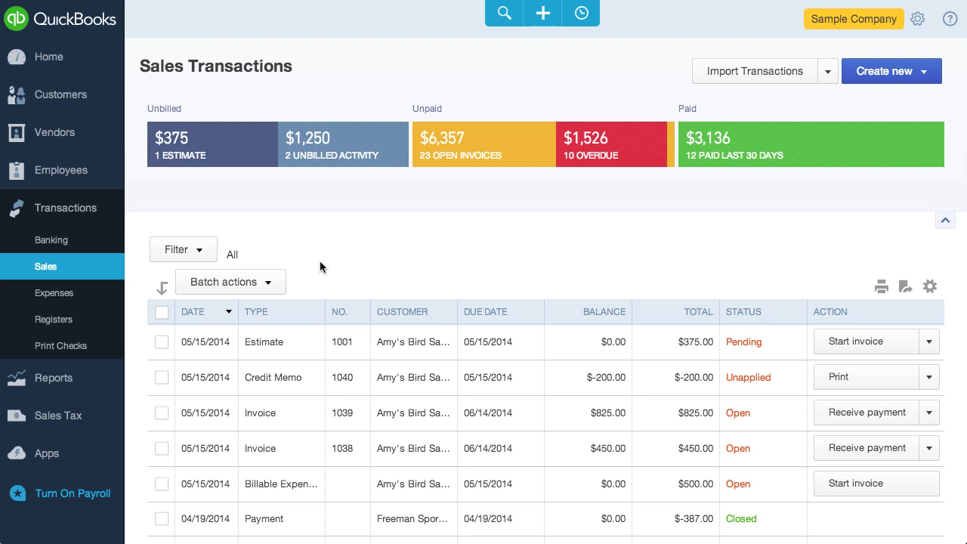
click(443, 155)
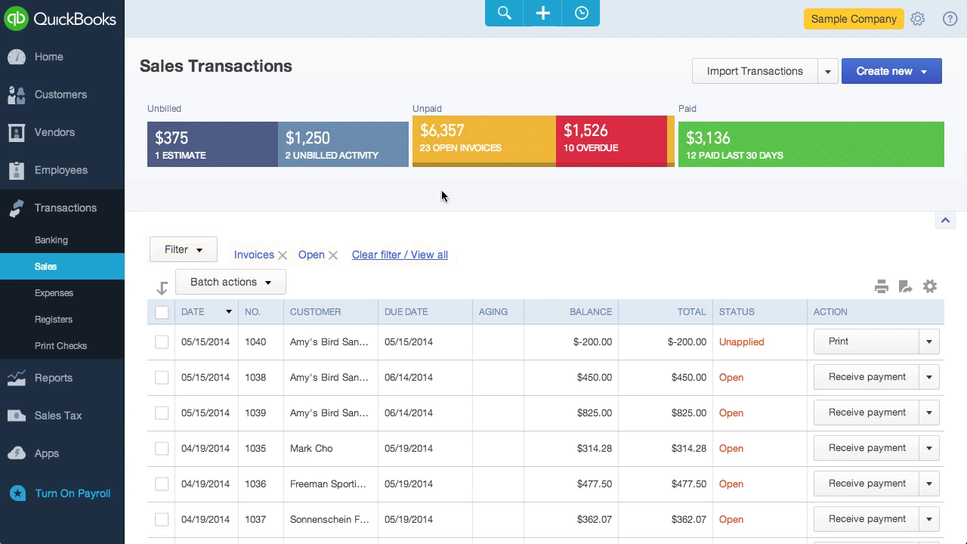
Filter open invoices to This quarter, then sort by due date and by balance ascending
click(196, 250)
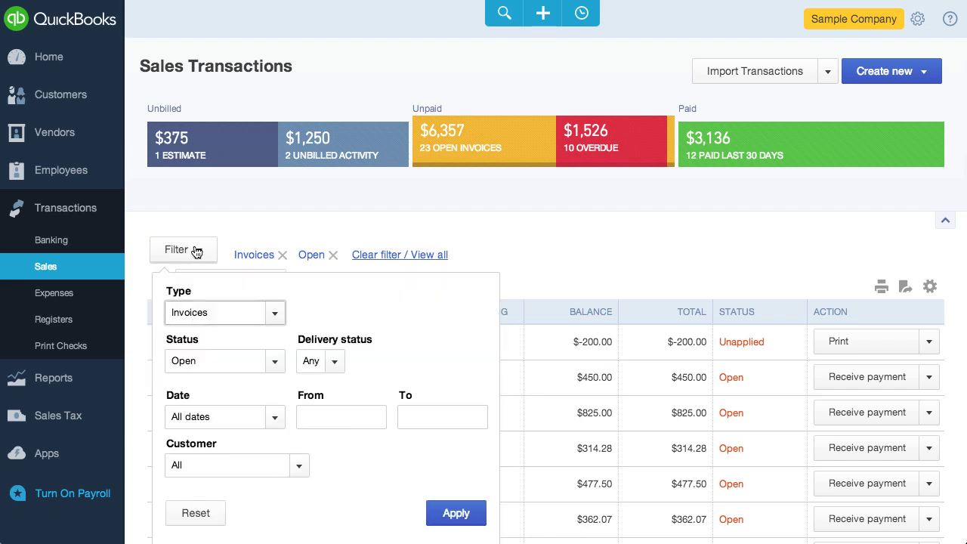
click(256, 418)
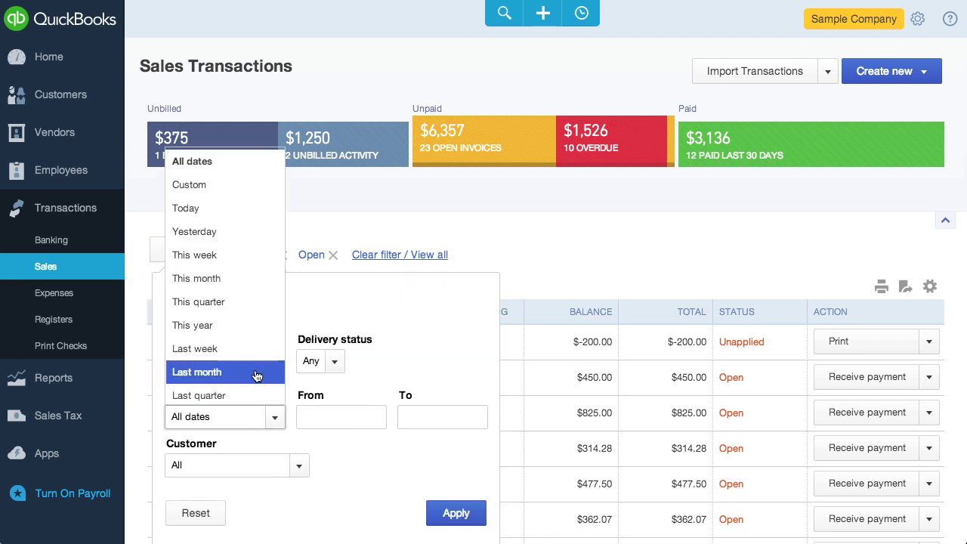
click(242, 311)
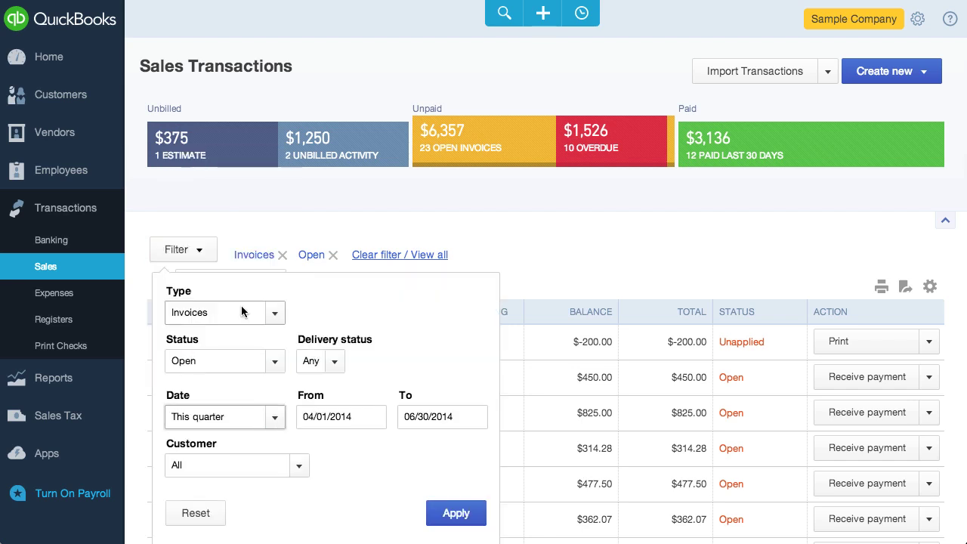
click(452, 512)
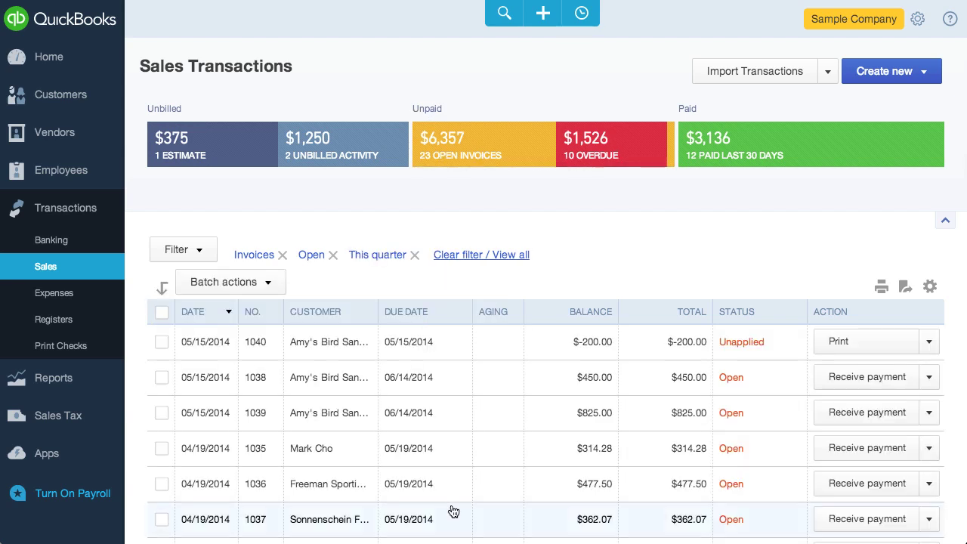
click(402, 321)
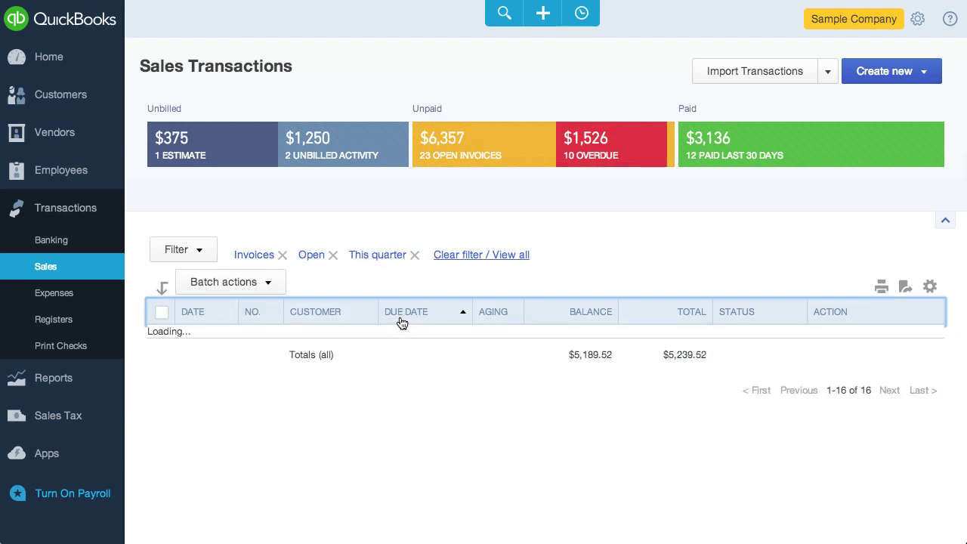
click(565, 323)
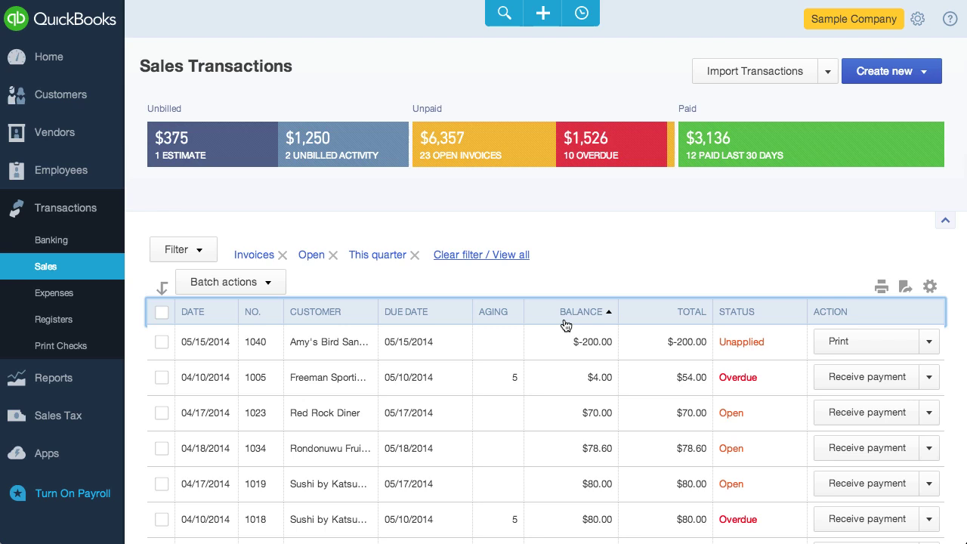
Create a new invoice and choose Amy's Bird Sanctuary as the customer
click(537, 10)
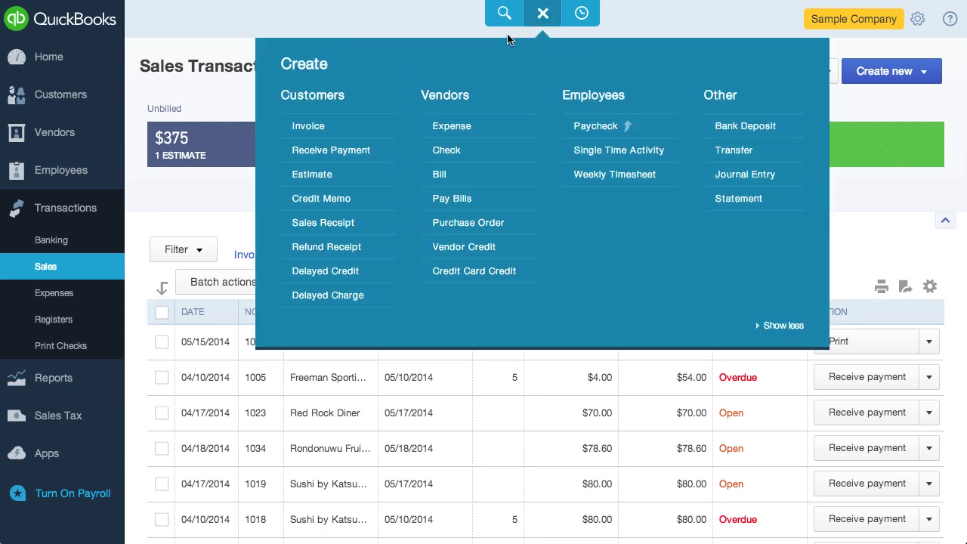
click(380, 129)
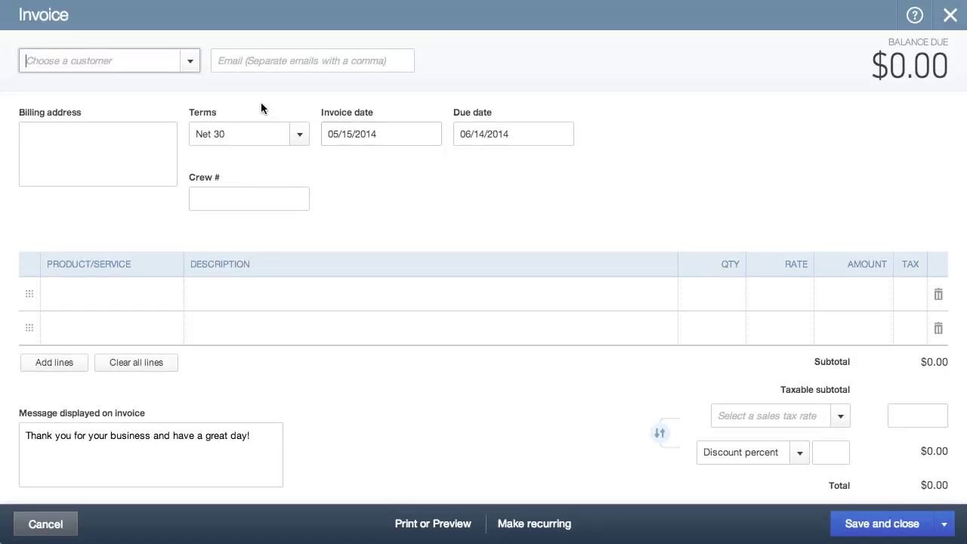
text(am)
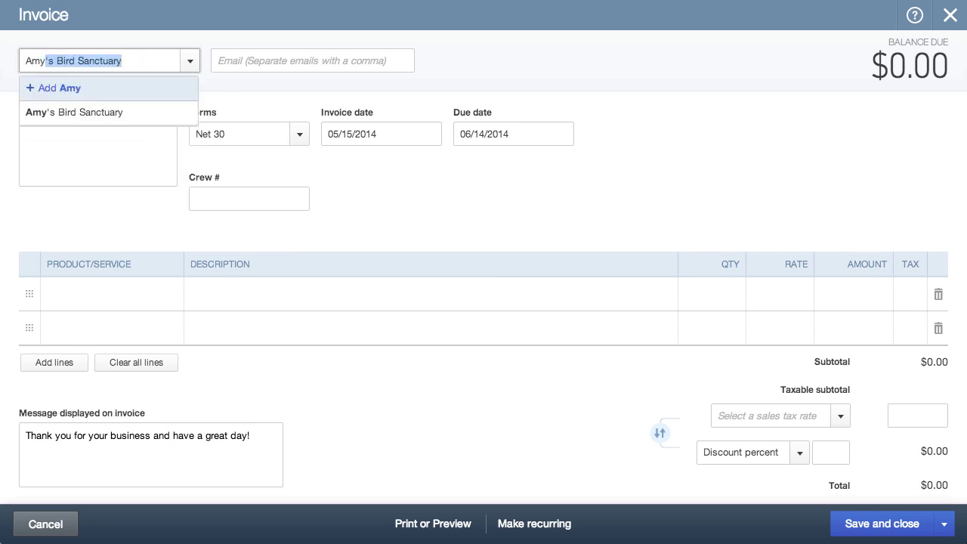
click(192, 114)
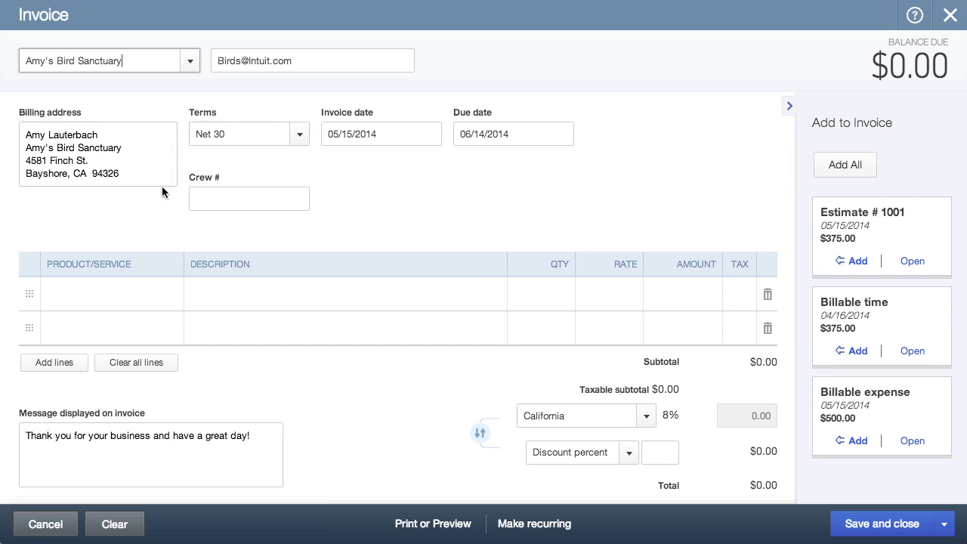
Add Design as the first invoice line item
click(126, 294)
text(des)
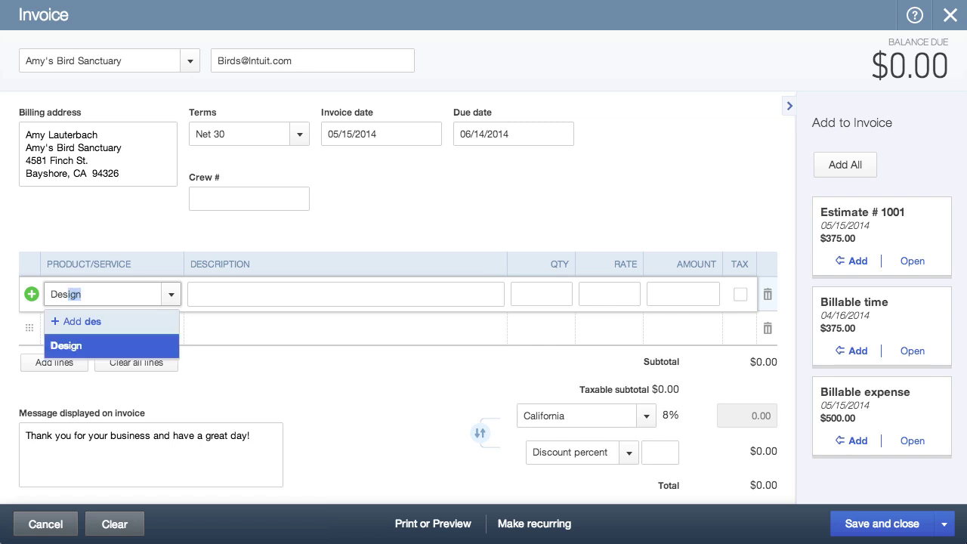
key(Tab)
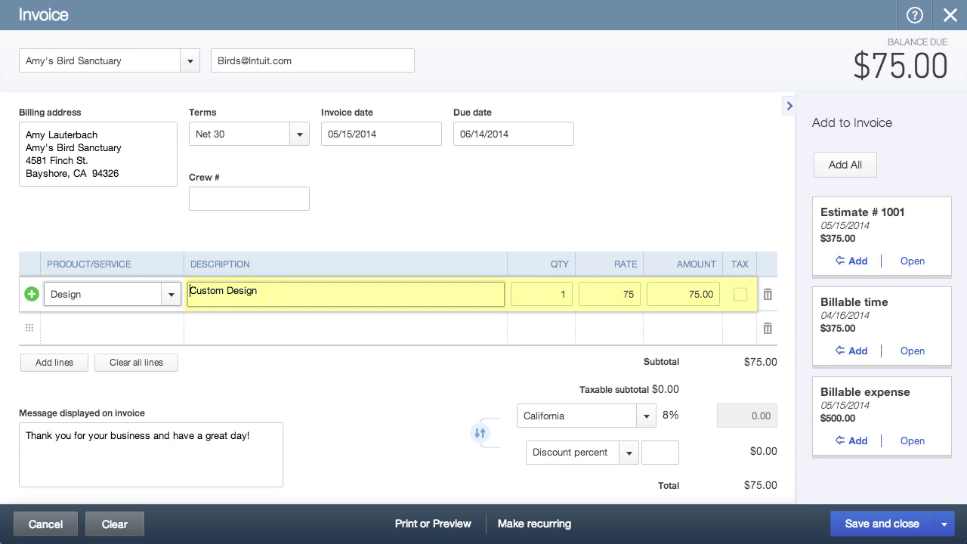
key(Tab)
key(Tab)
key(Tab)
key(Tab)
key(Tab)
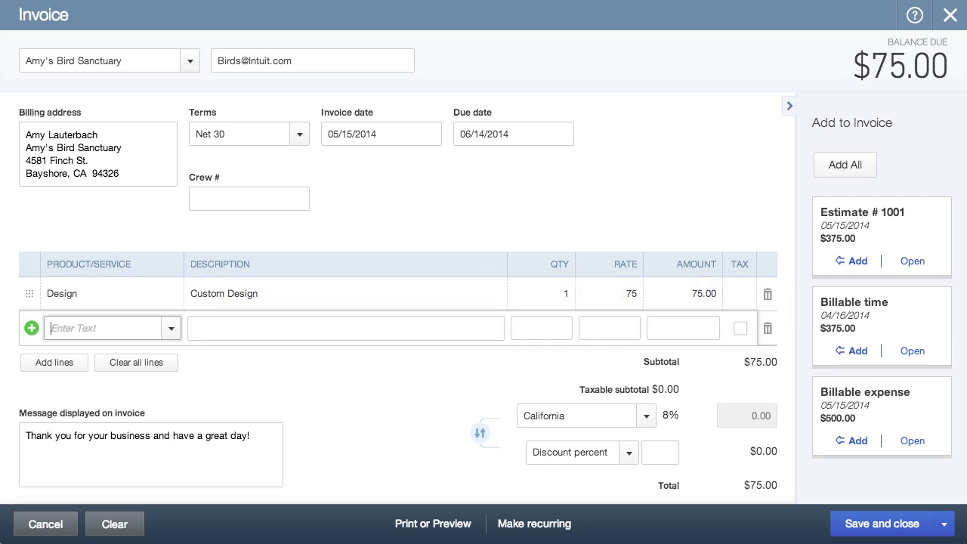
Add a second line for Concrete at a rate of 200
click(171, 329)
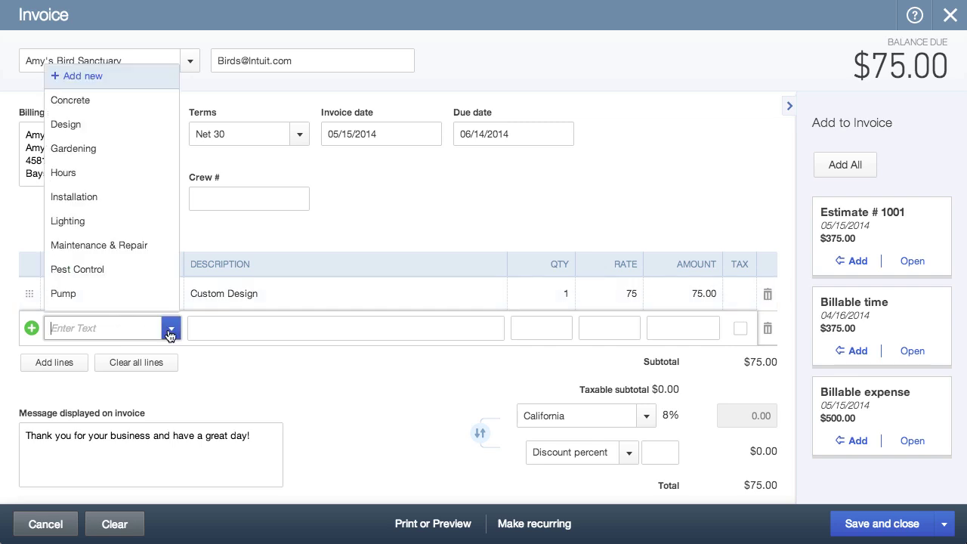
click(127, 101)
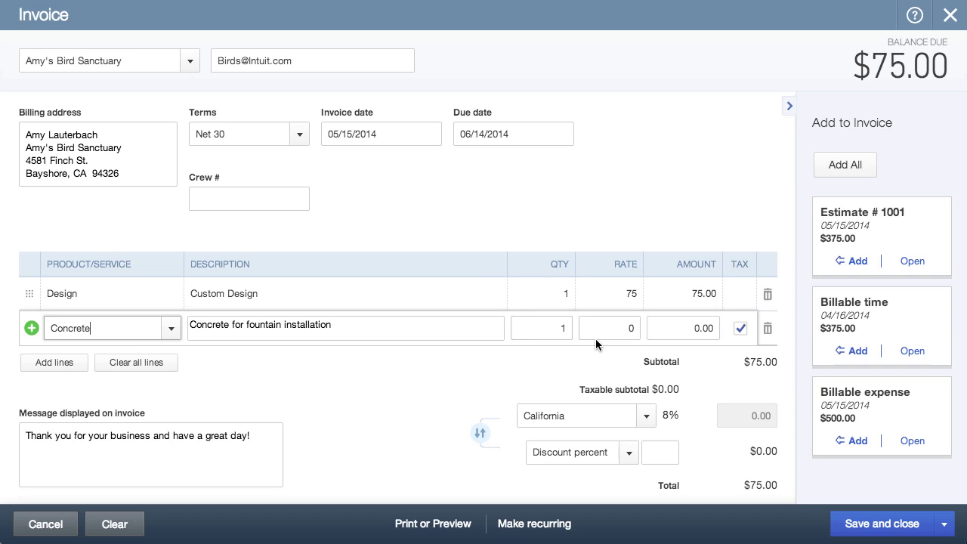
click(623, 328)
text(200)
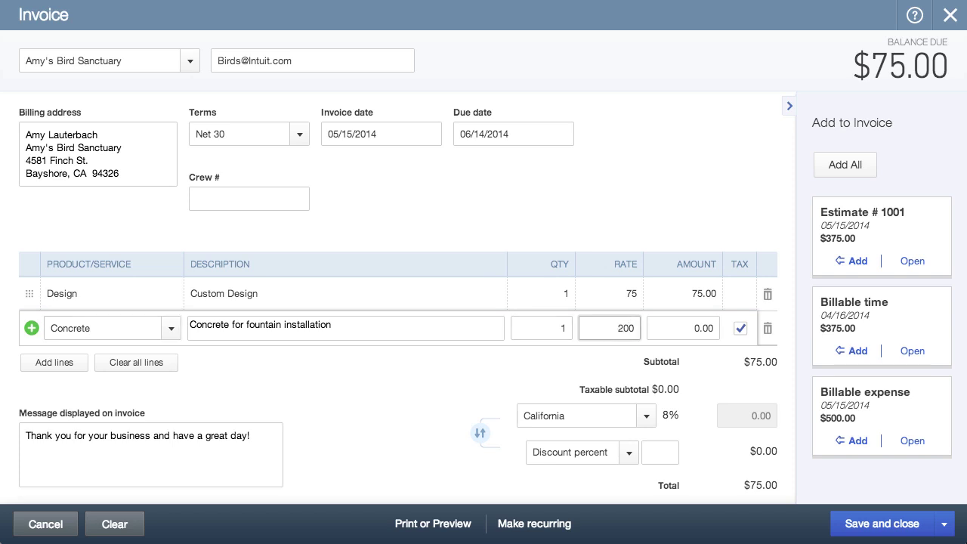
click(573, 365)
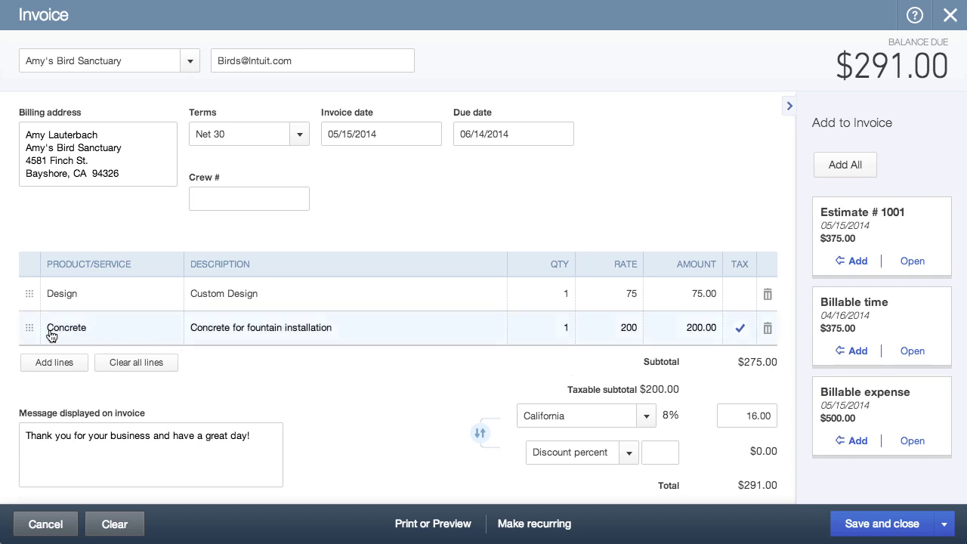
Move the Concrete line above Design, keeping tax above the discount row
drag(29, 328, 26, 288)
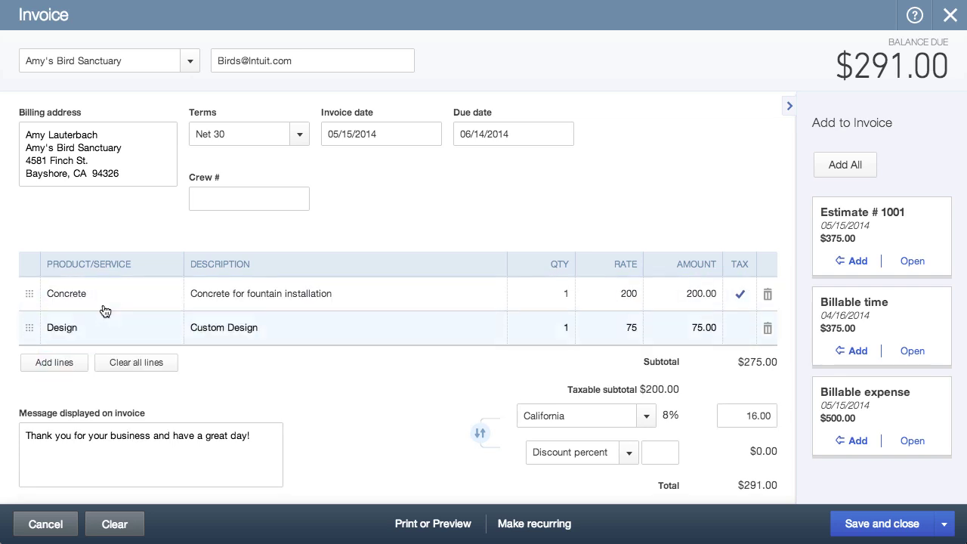
click(479, 432)
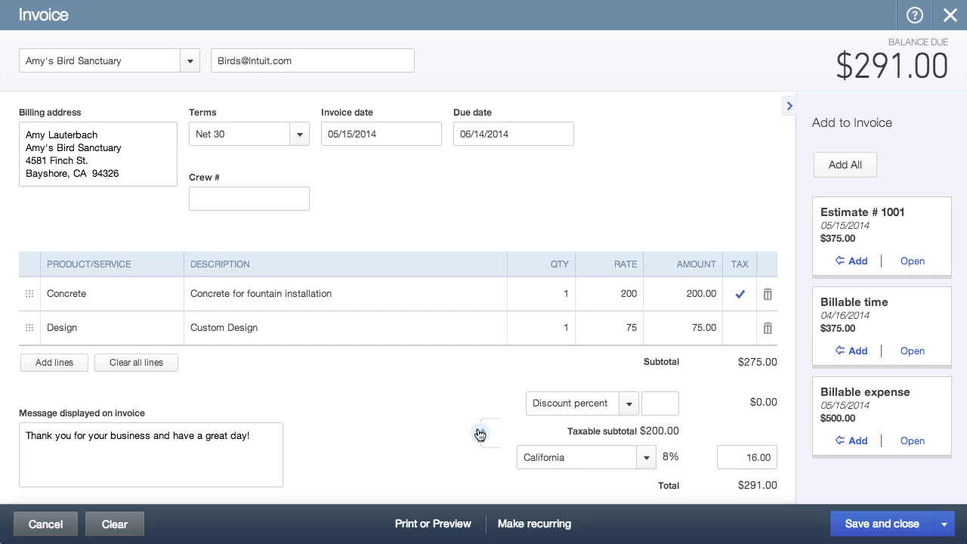
click(480, 433)
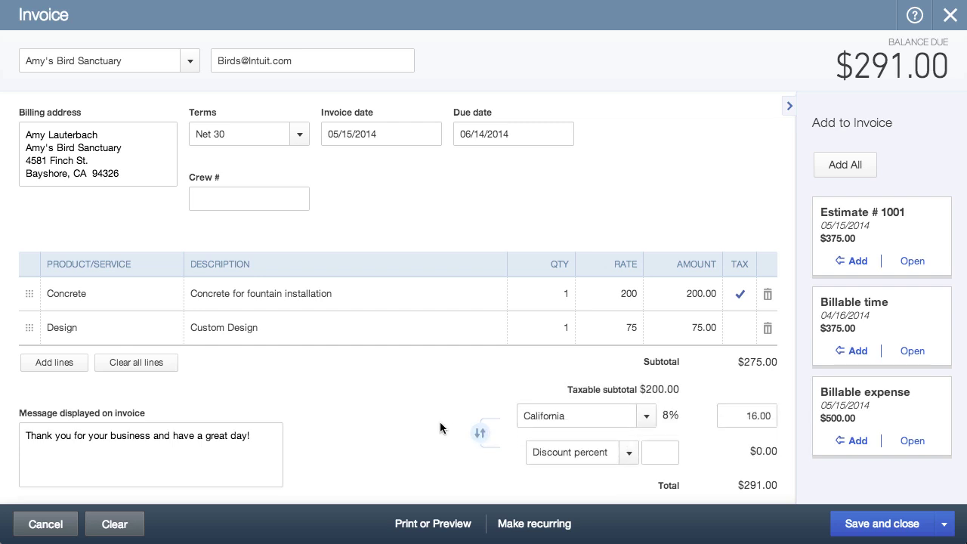
Attach doc 13 - standard parking $18.00.pdf and include it with the email
scroll(439, 423, down, 3)
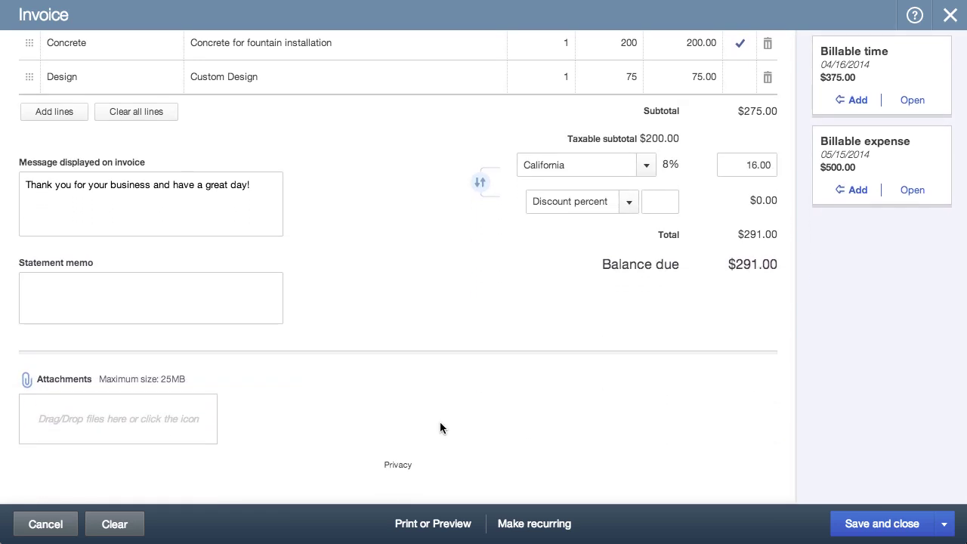
drag(0, 413, 94, 416)
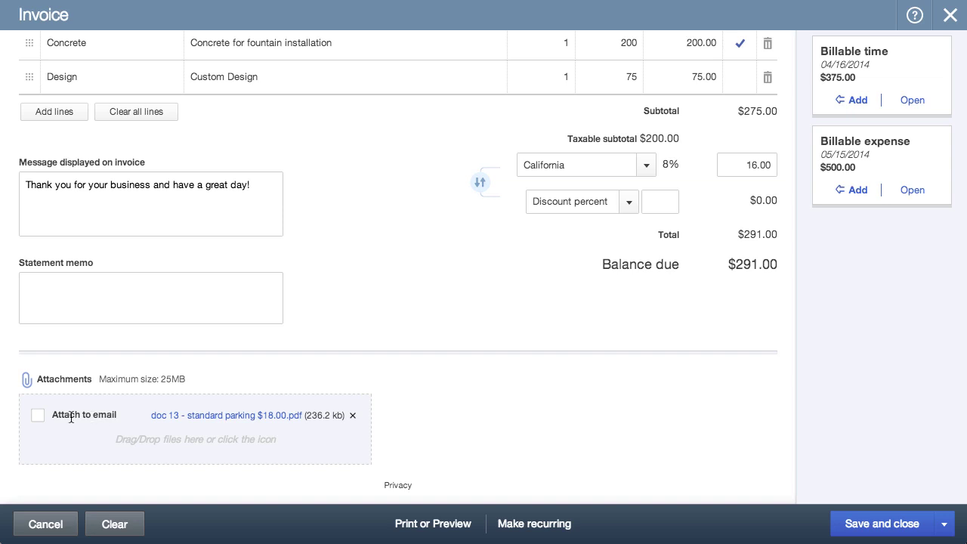
click(38, 415)
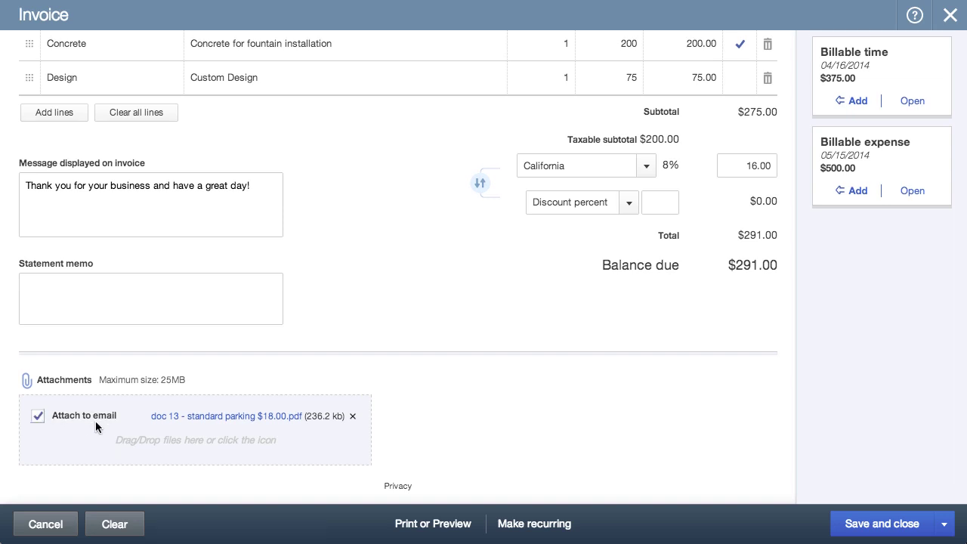
Save and send invoice 1042 by email, then dismiss the email-not-sent notice
click(941, 523)
click(906, 497)
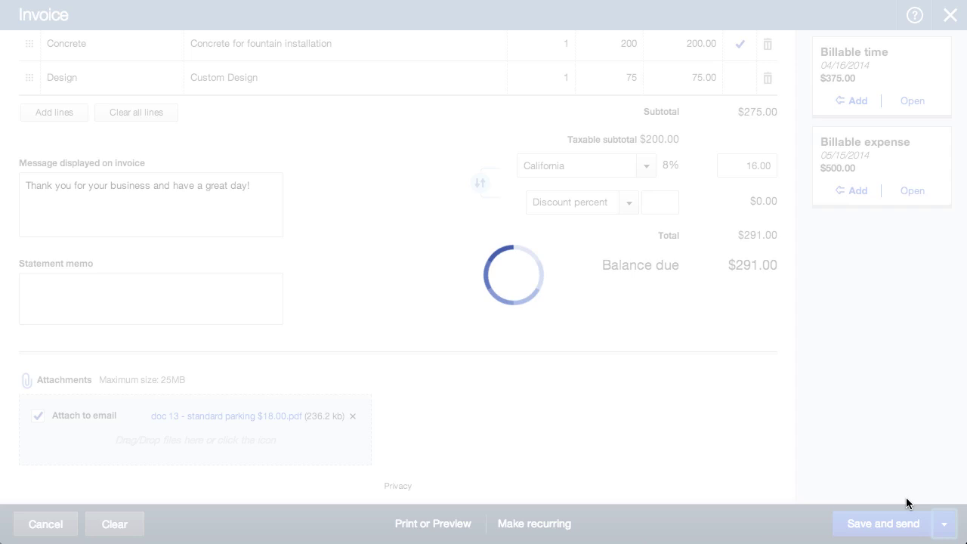
click(233, 232)
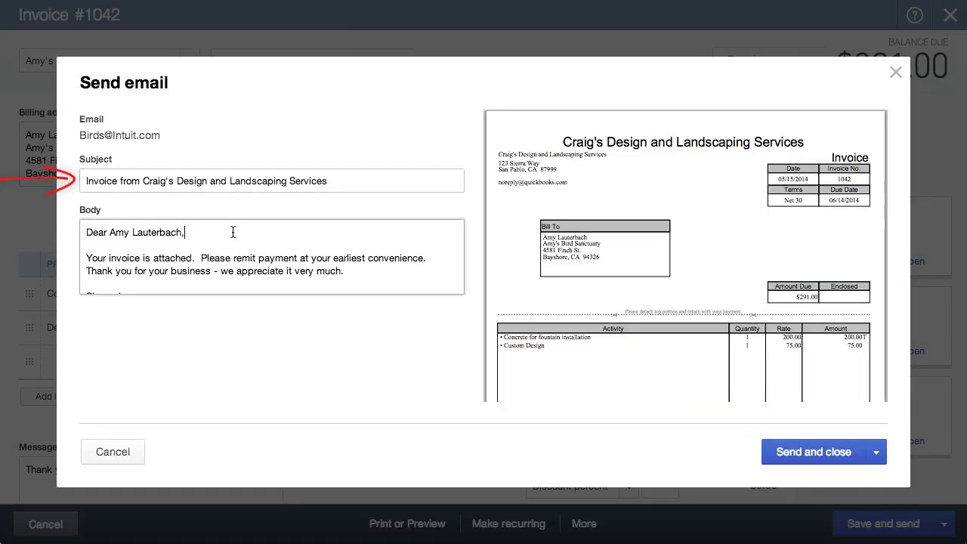
scroll(232, 232, down, 1)
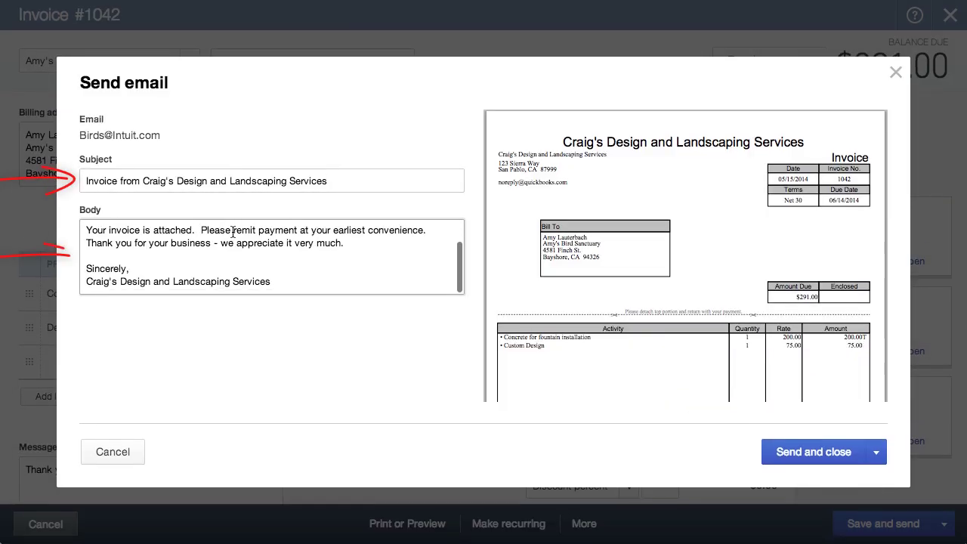
click(813, 453)
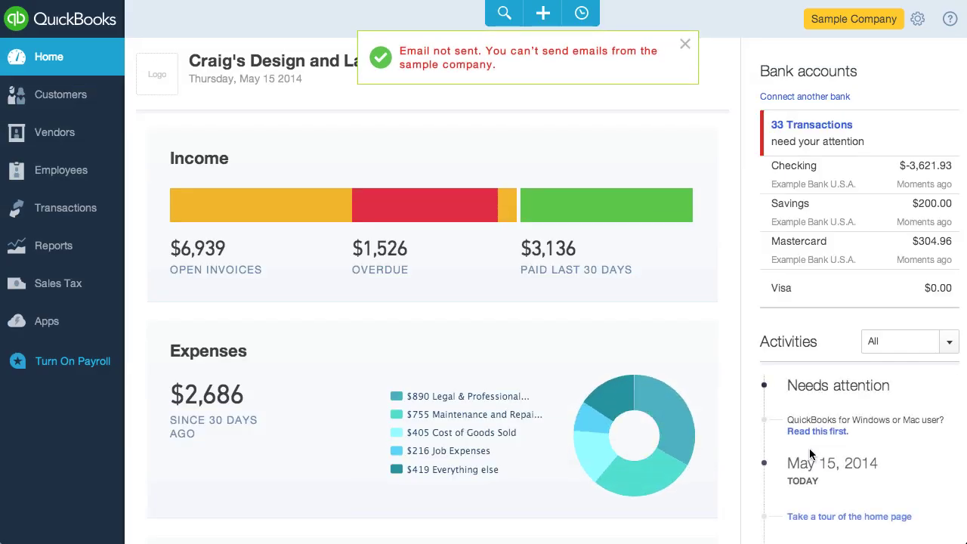
click(684, 45)
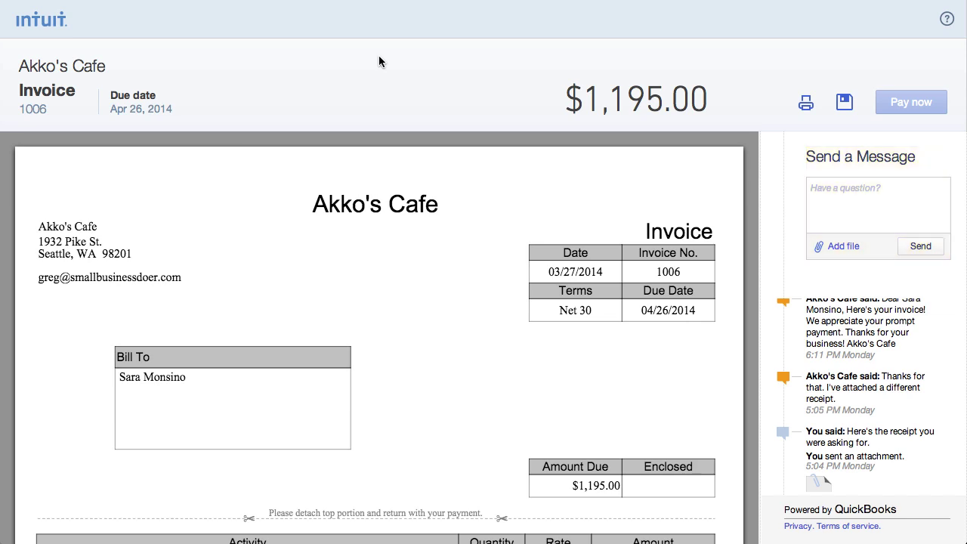
Scroll up through invoice 1006's message history in the customer-facing view
scroll(822, 330, up, 2)
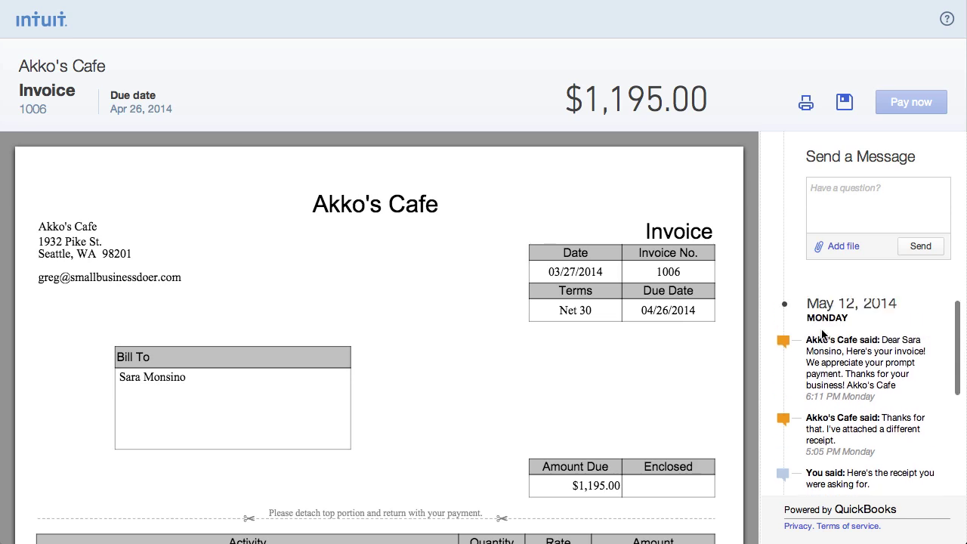
Scroll down invoice 1038 to review its $825.00 balance due
scroll(822, 332, down, 3)
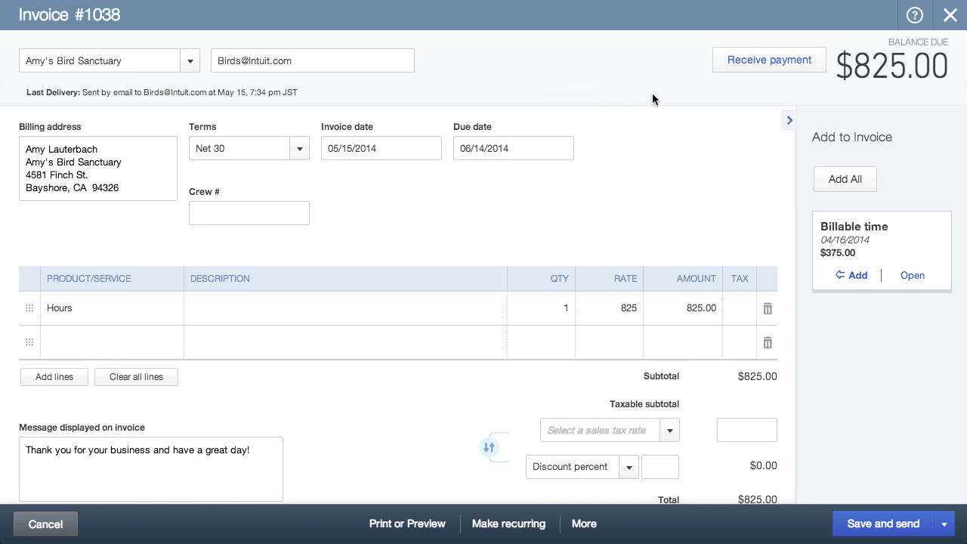
Save a $1,314.00 payment on invoices 1021, 1038 and 1039, applying credit memo 1040
click(732, 68)
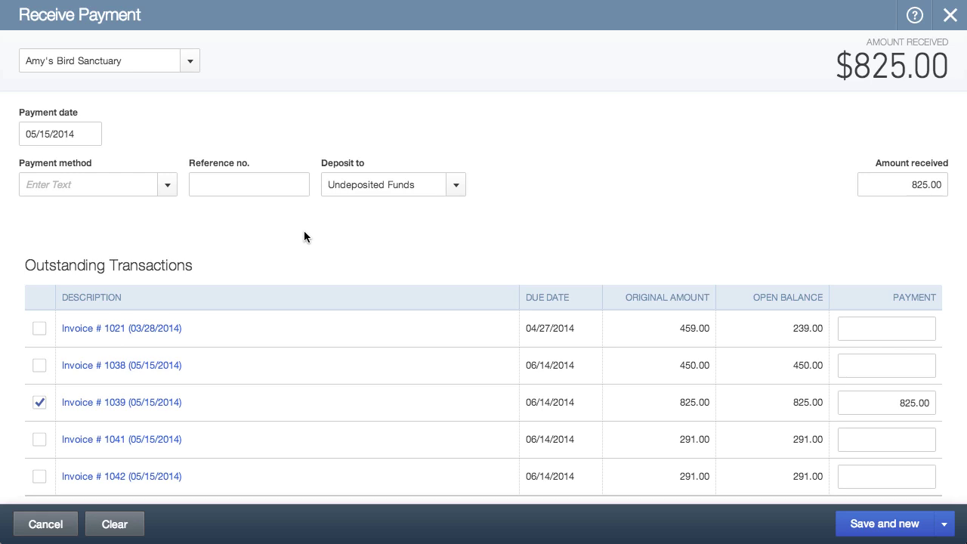
scroll(303, 232, down, 5)
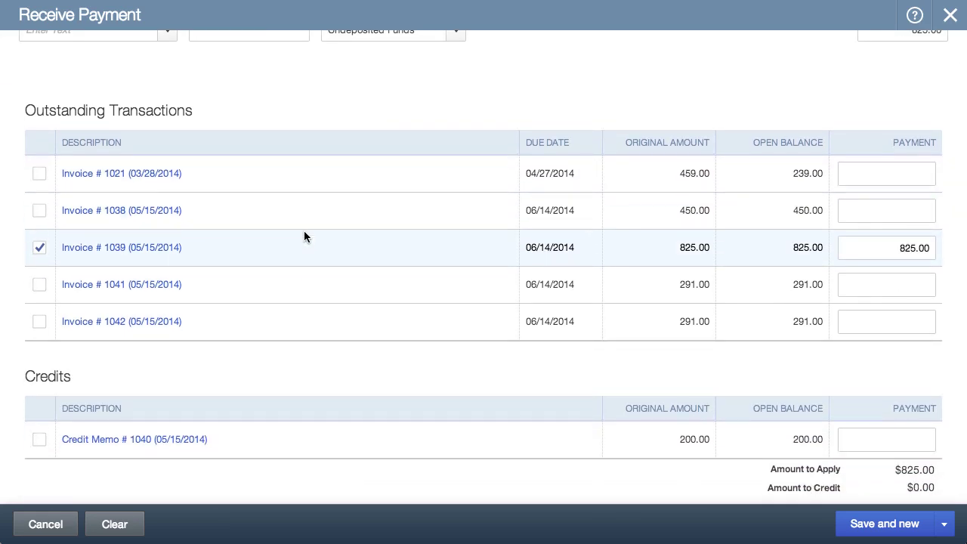
click(39, 439)
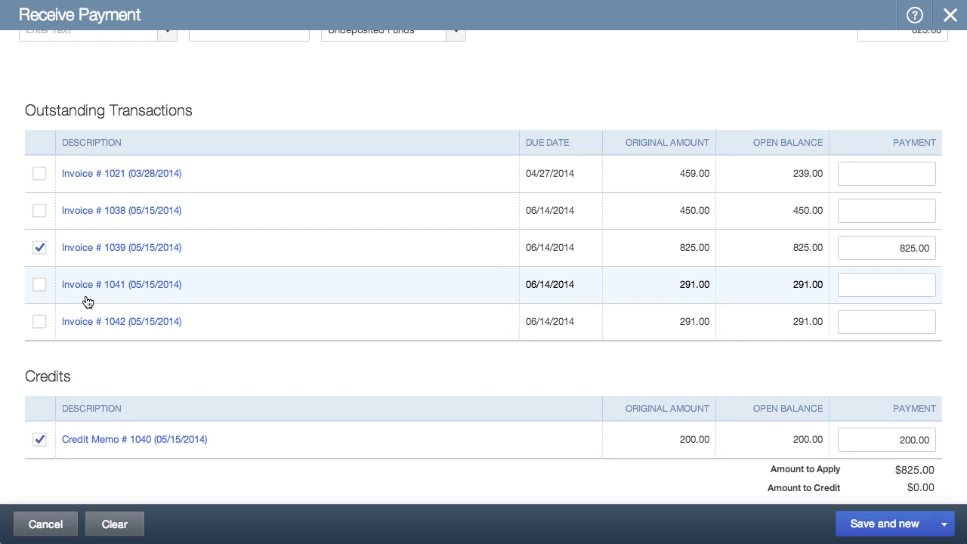
click(39, 210)
click(40, 173)
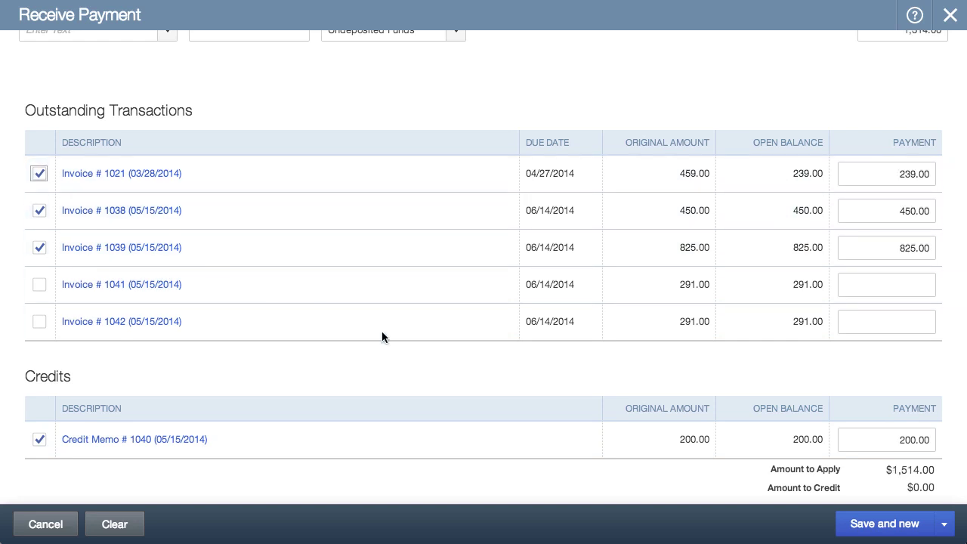
click(943, 523)
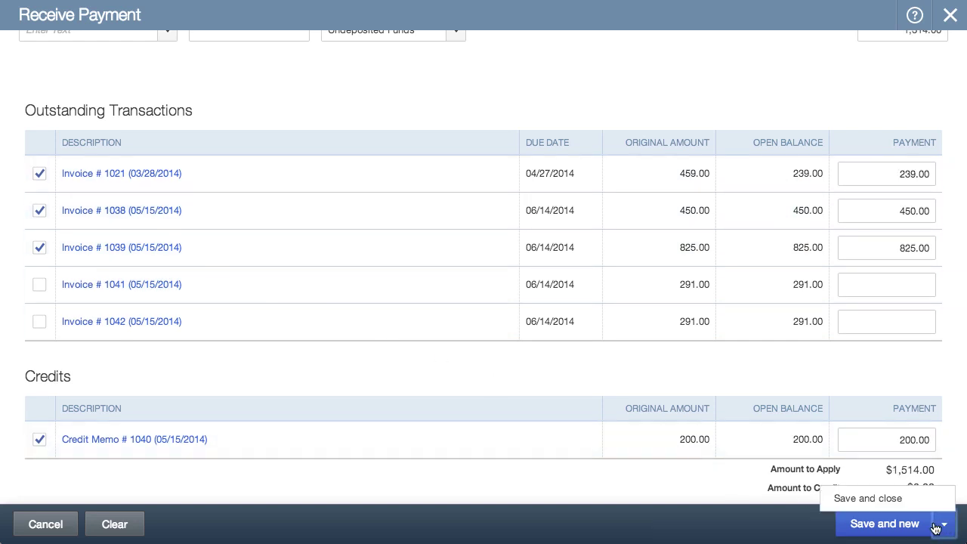
click(890, 500)
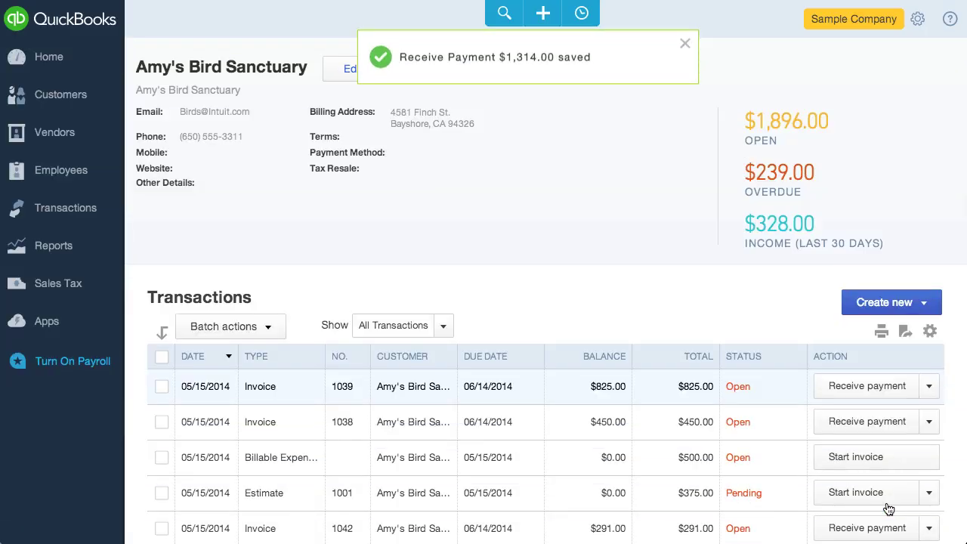
From the Customers list, start a payment reminder for Amy's Bird Sanctuary
scroll(889, 509, down, 5)
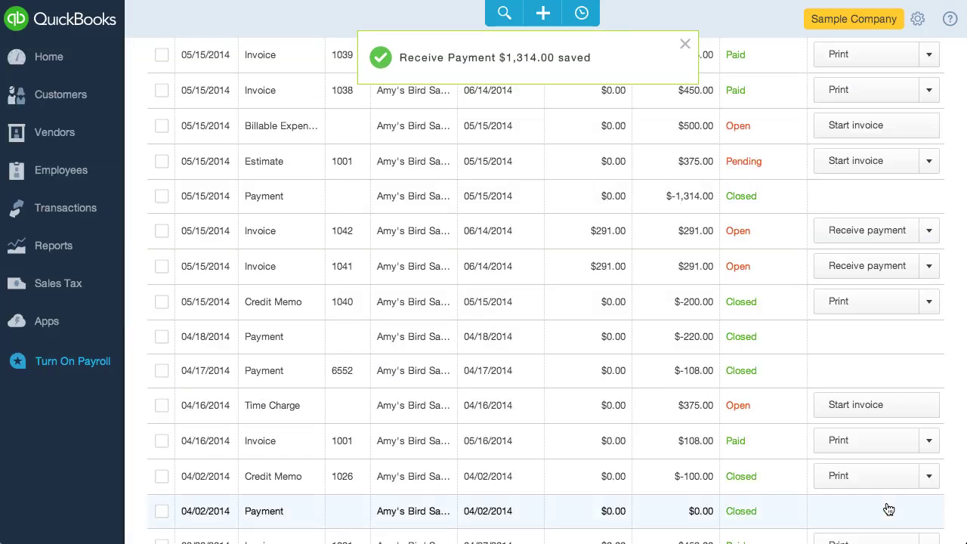
scroll(888, 509, up, 5)
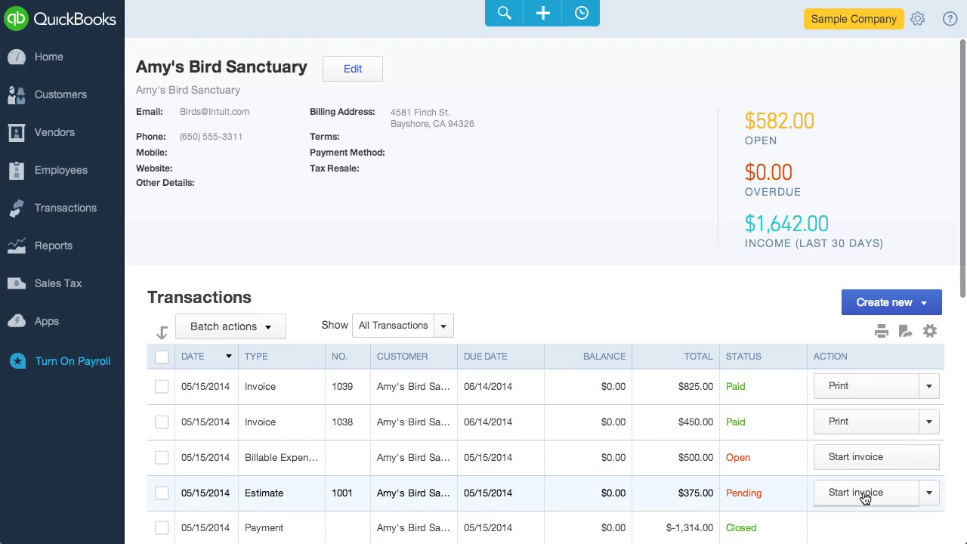
click(87, 108)
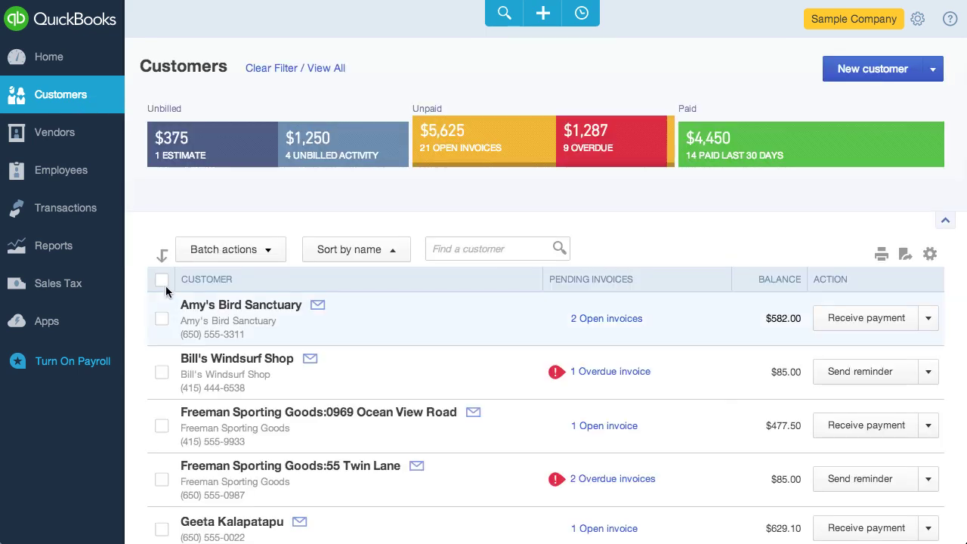
click(161, 318)
click(927, 318)
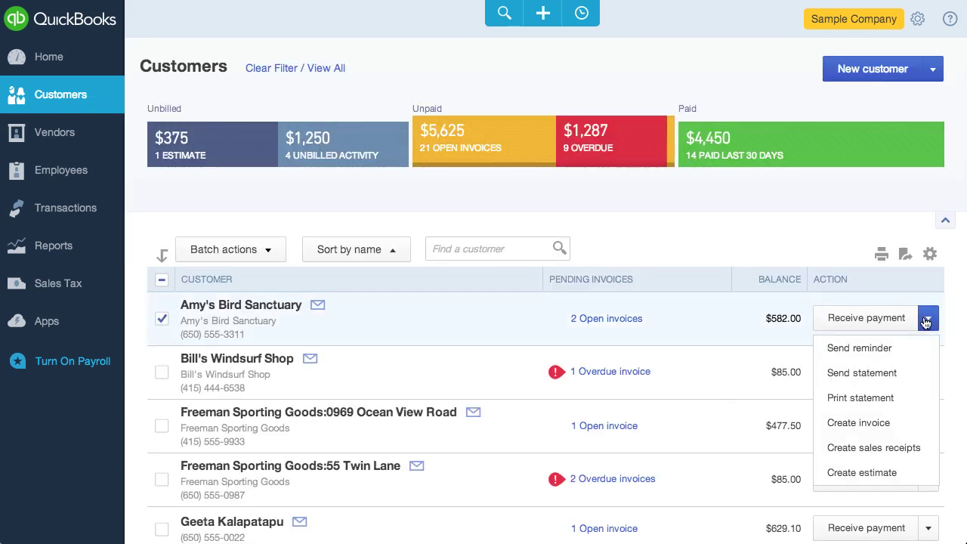
click(885, 354)
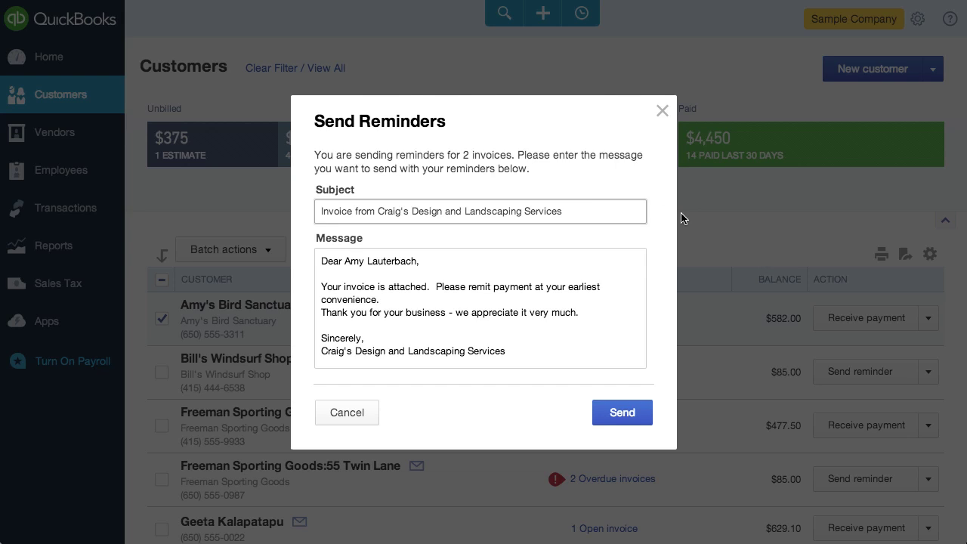
Review the 2-invoice reminder note, then cancel without sending and dismiss the actions menu
drag(512, 159, 309, 158)
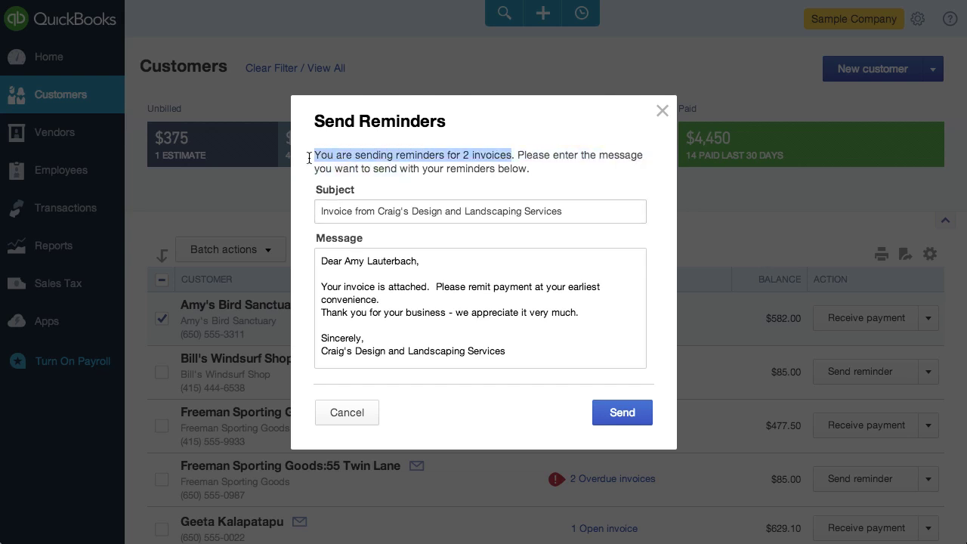
click(357, 411)
click(927, 320)
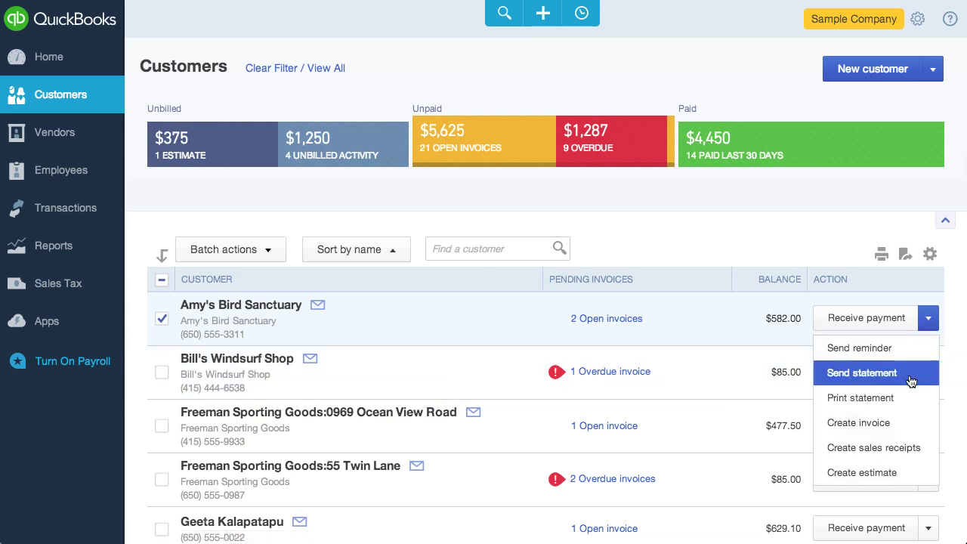
click(759, 231)
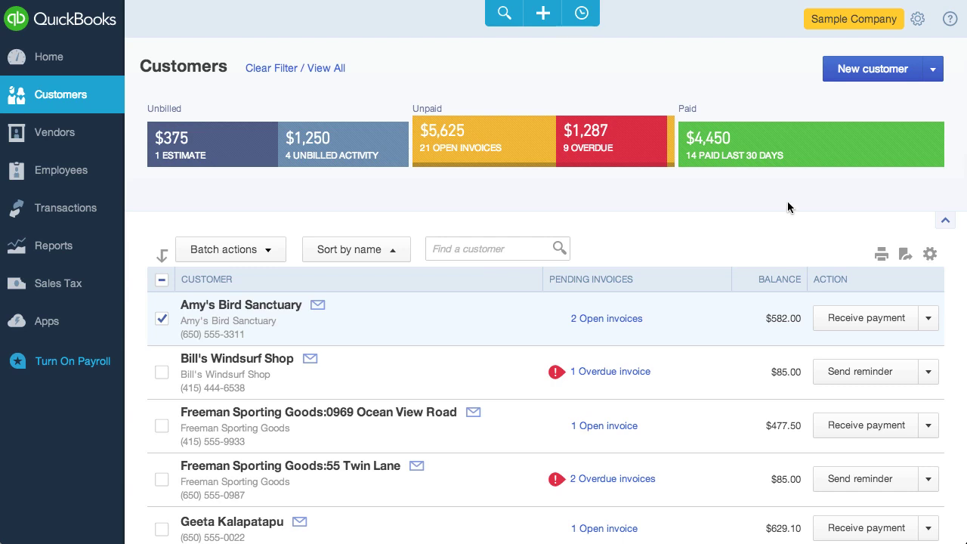
Create a new recurring template with Invoice as the transaction type
click(918, 20)
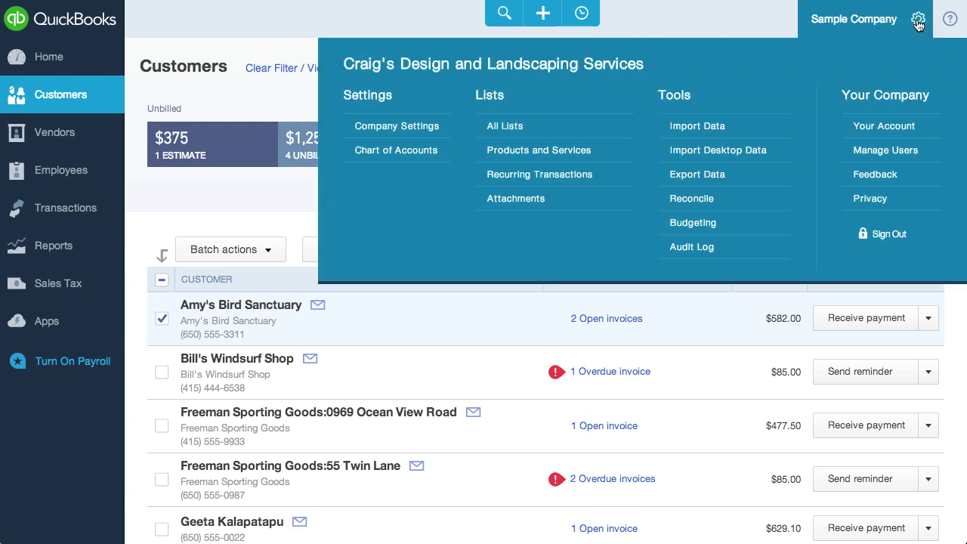
click(615, 179)
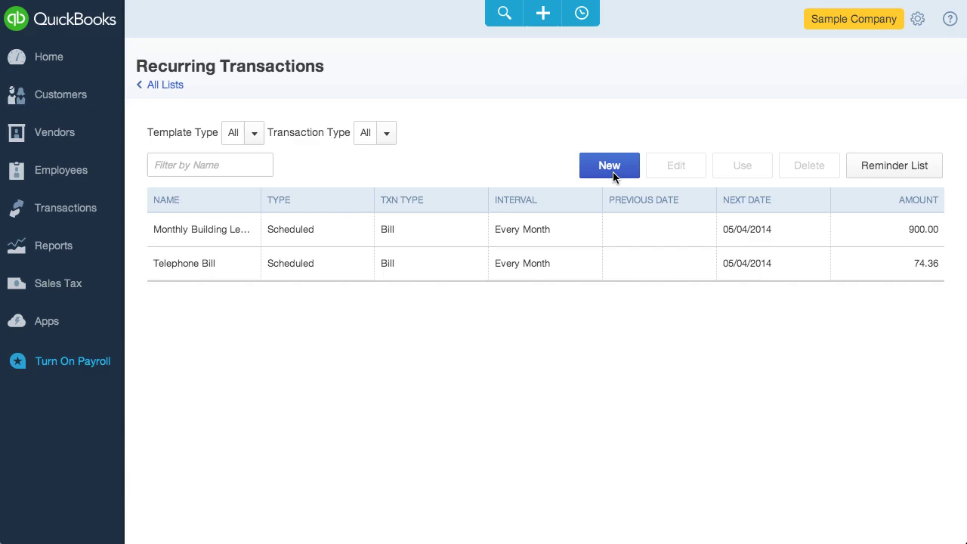
click(613, 166)
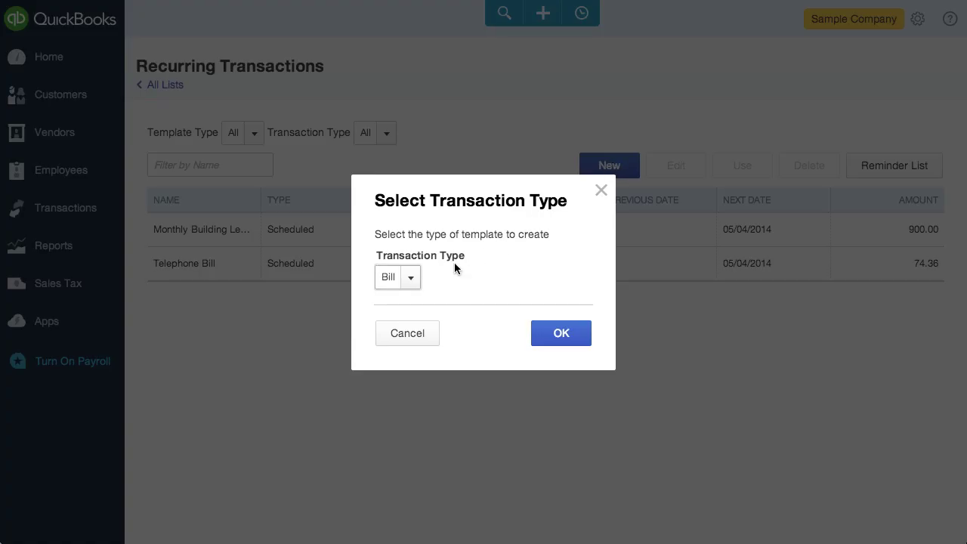
click(413, 279)
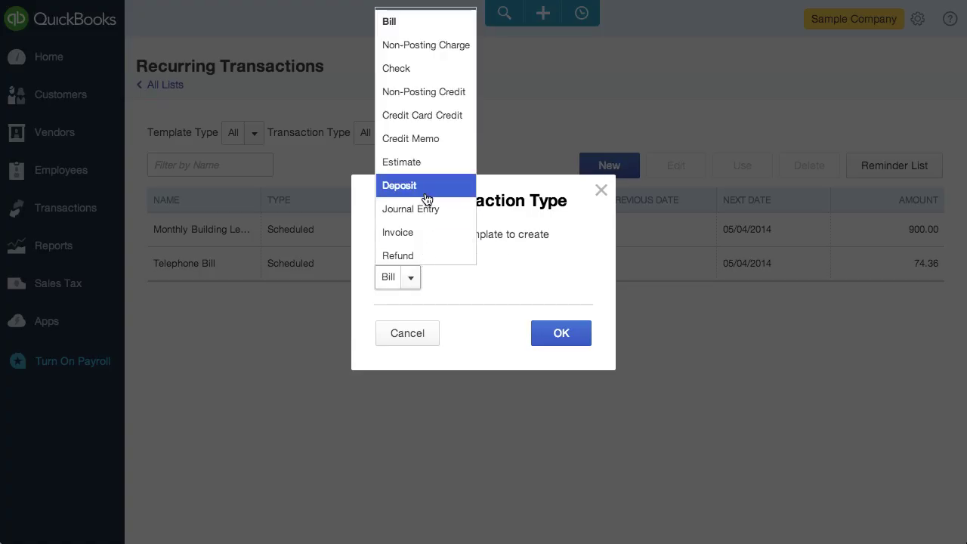
scroll(425, 195, down, 3)
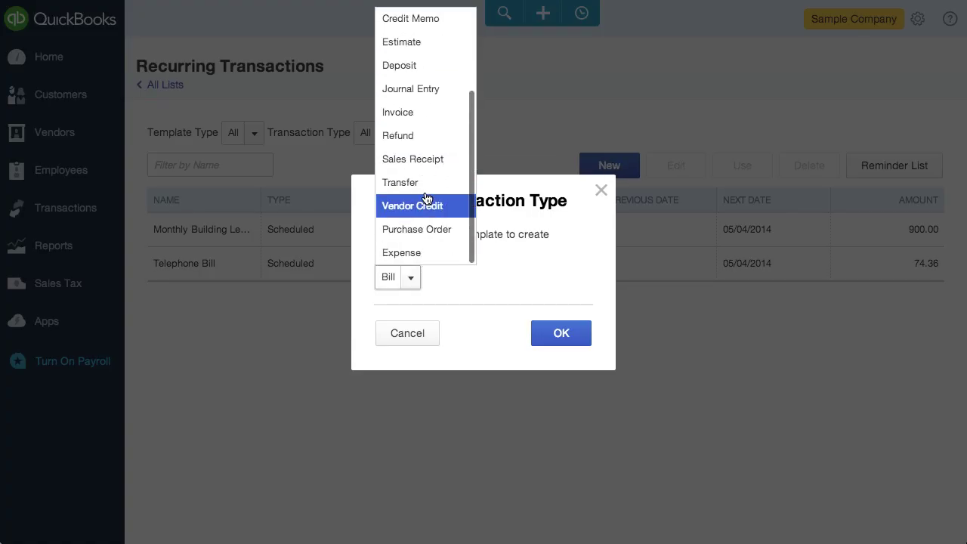
click(442, 115)
click(555, 337)
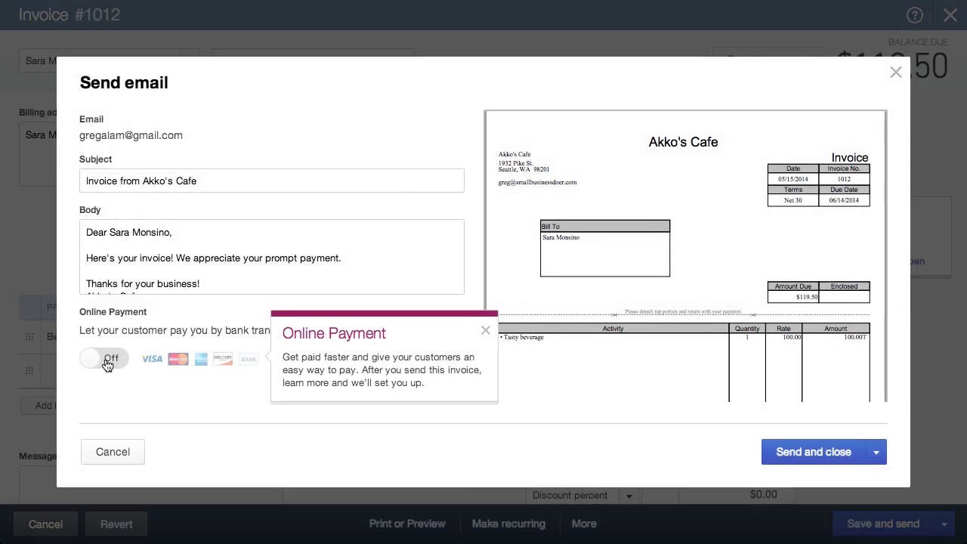
Switch Online Payment on for invoice #1012 and send the email
click(106, 359)
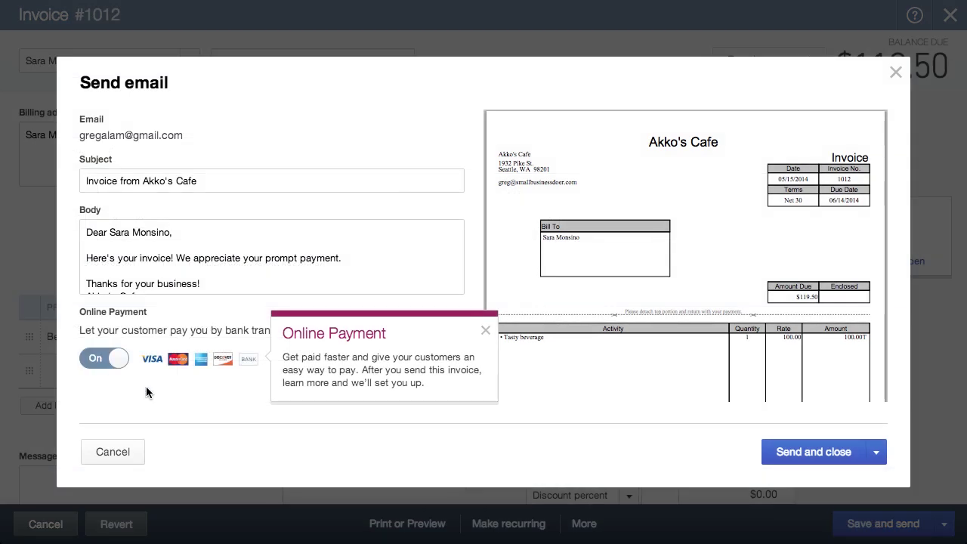
click(485, 333)
click(813, 452)
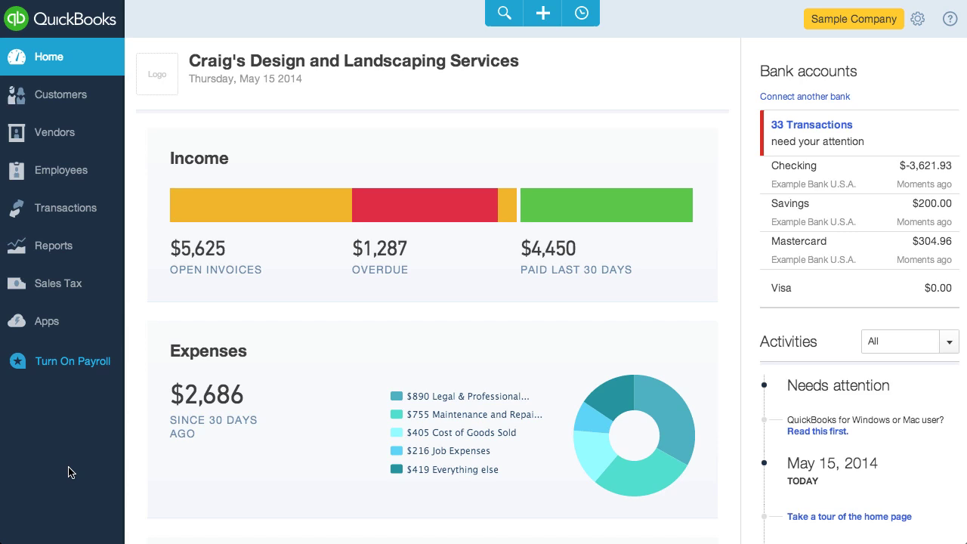
Add a billable Commissions & fees line for Amy's Bird Sanctuary on a new expense, with Item details expanded
click(534, 23)
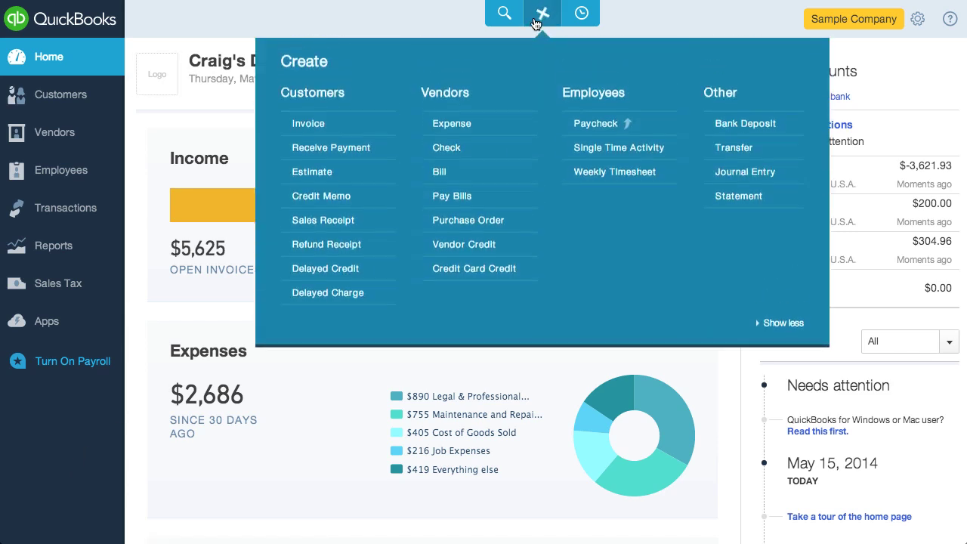
click(473, 129)
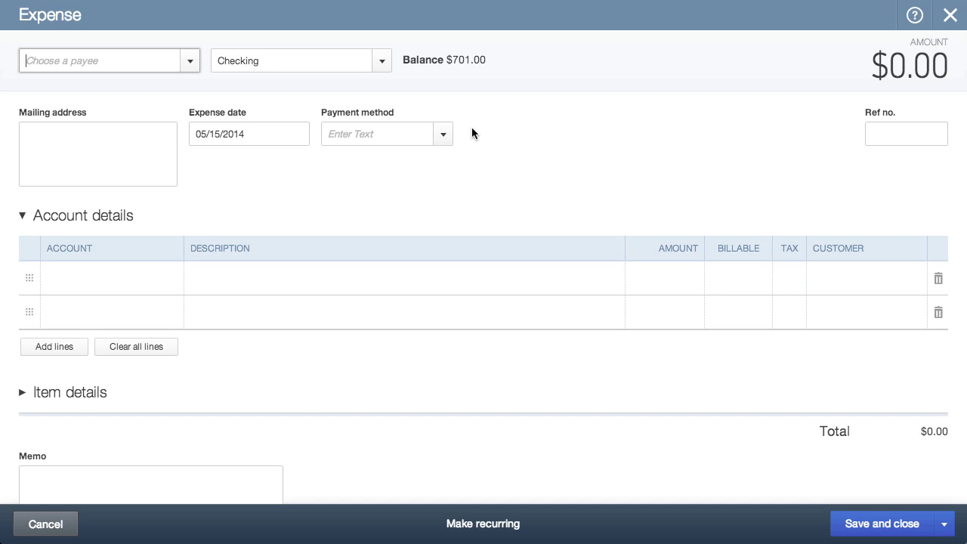
click(171, 279)
click(171, 278)
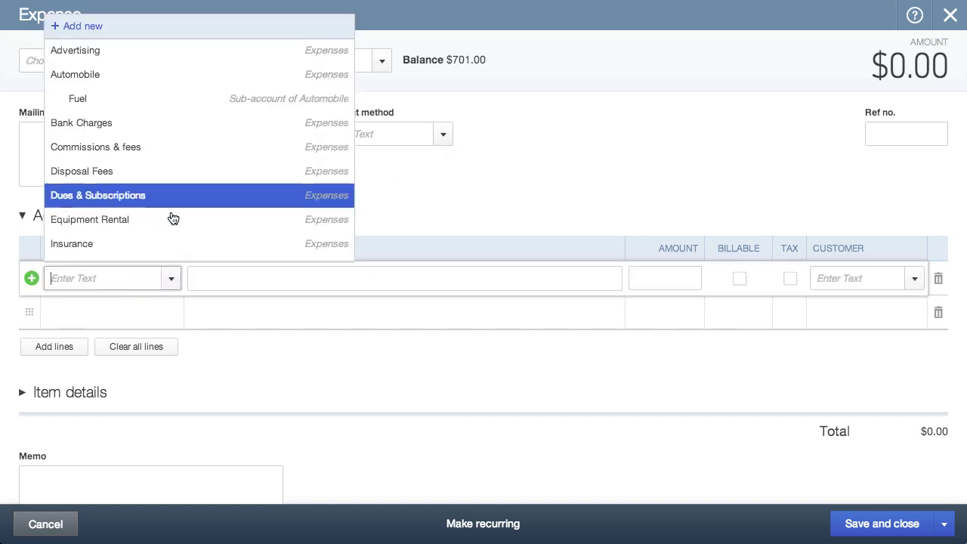
click(170, 147)
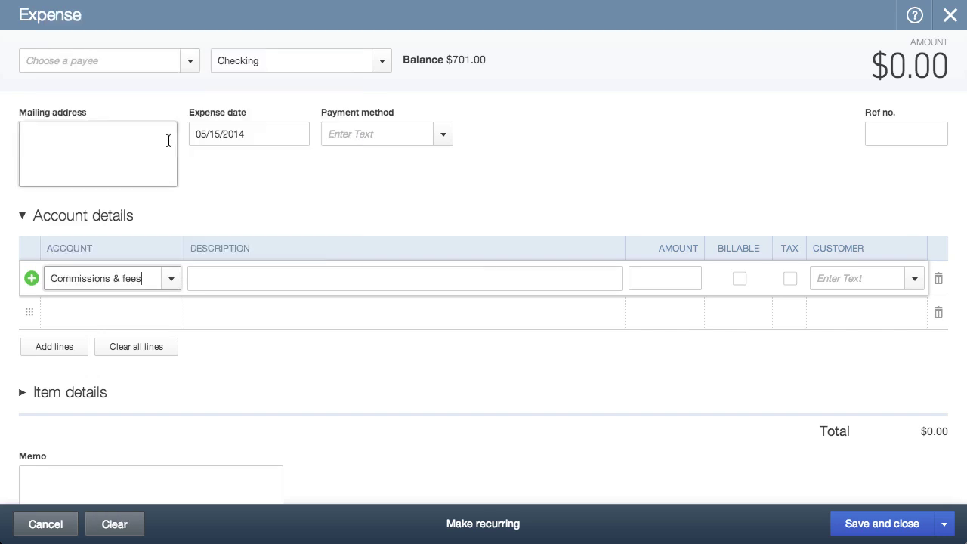
click(739, 280)
click(913, 279)
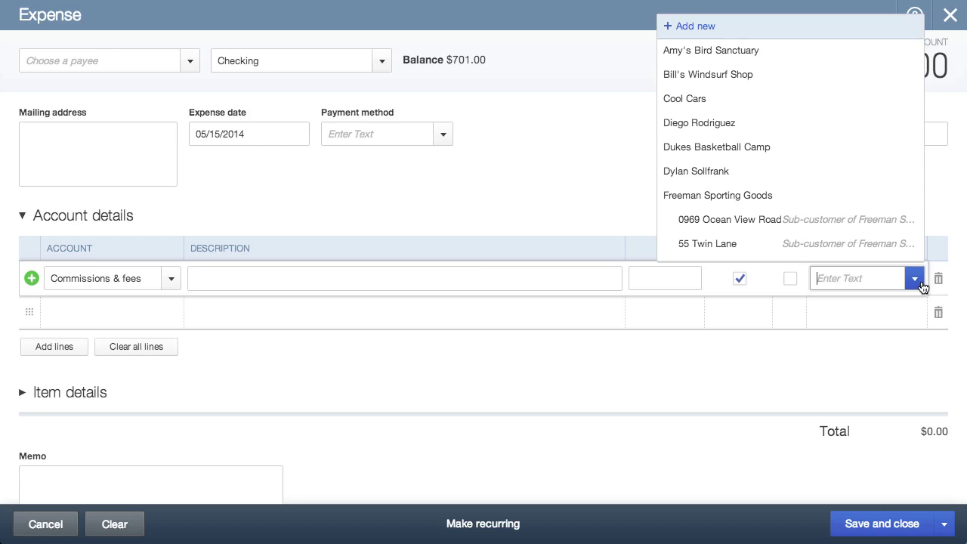
click(823, 48)
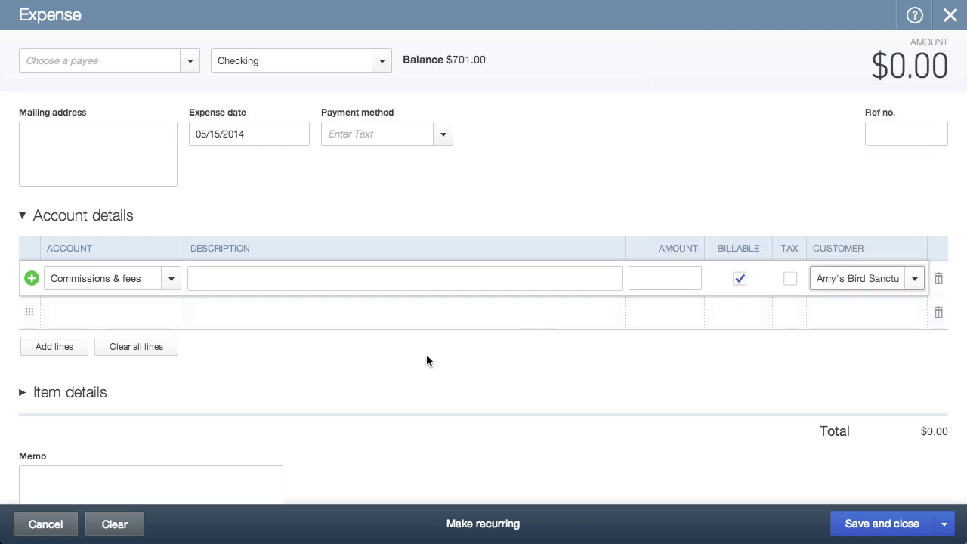
click(24, 392)
Scroll down the expense form to view the Item details lines
scroll(306, 361, down, 1)
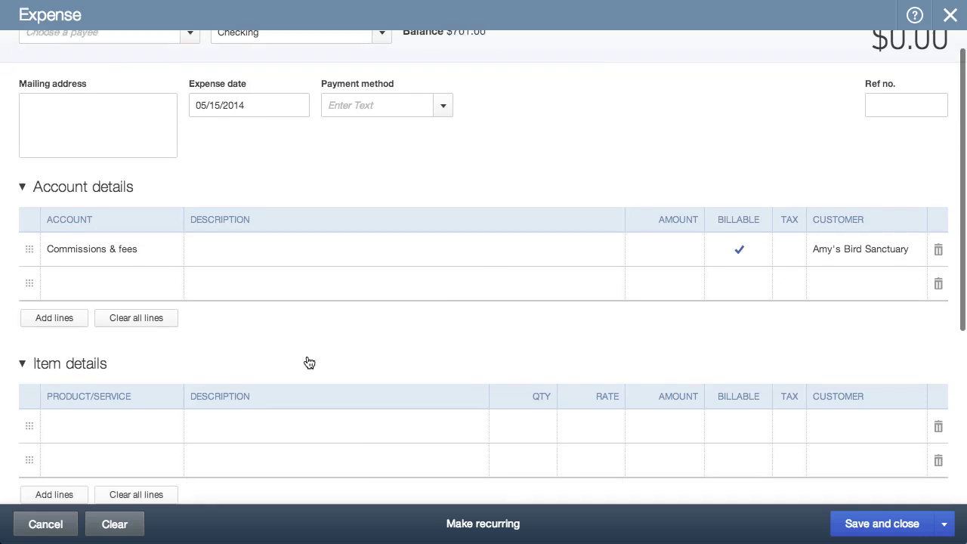